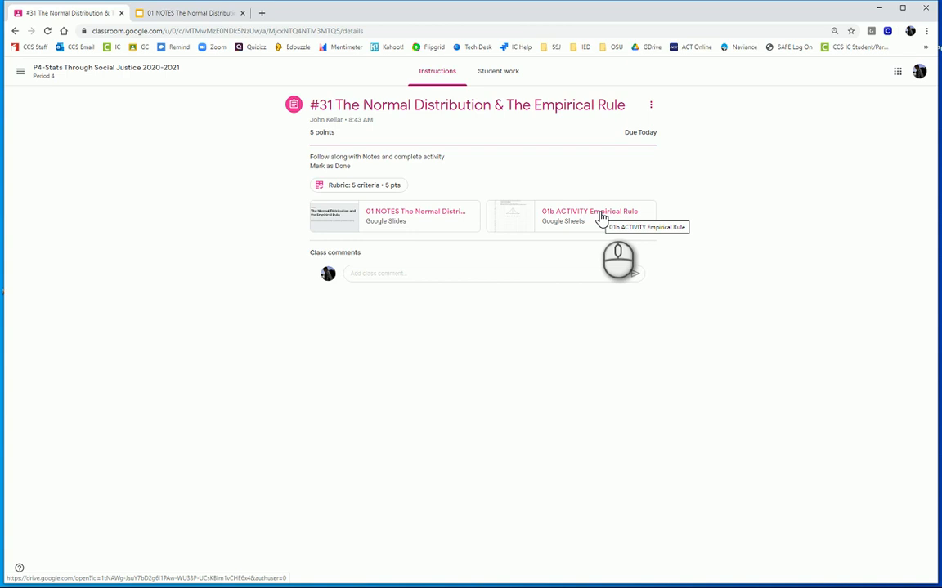
# Open the 01b ACTIVITY Empirical Rule spreadsheet and sort column A in ascending order, treating the first row as a header.
pyautogui.click(595, 217)
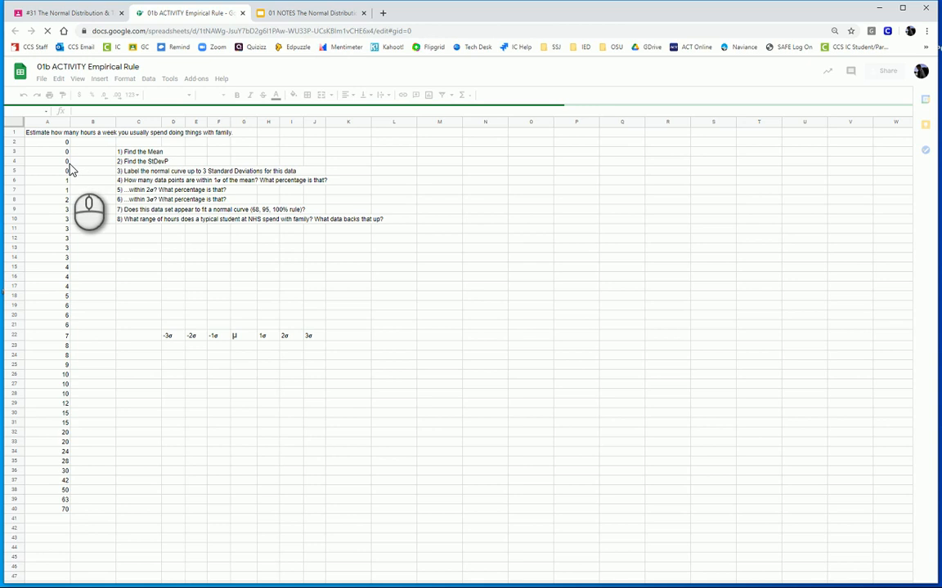
pyautogui.click(51, 144)
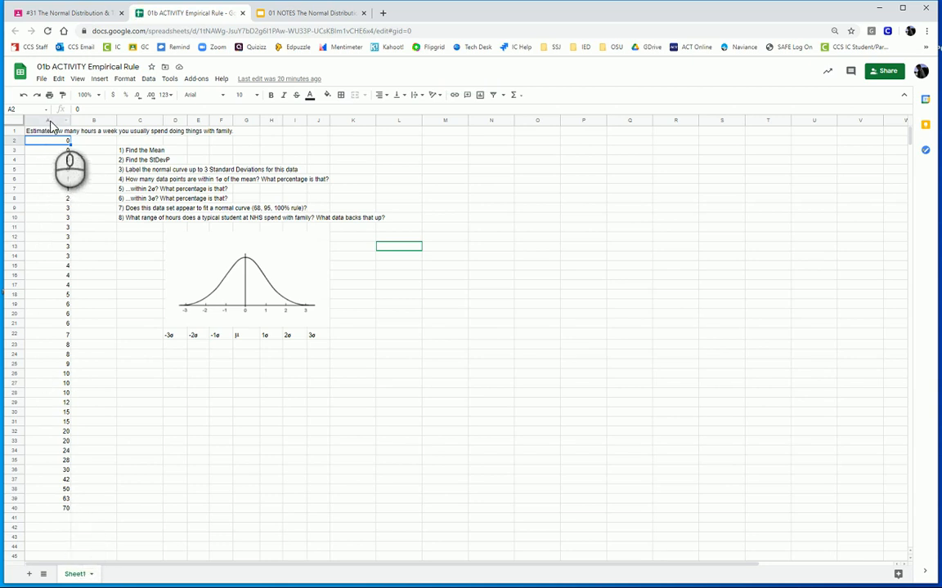
pyautogui.click(49, 121)
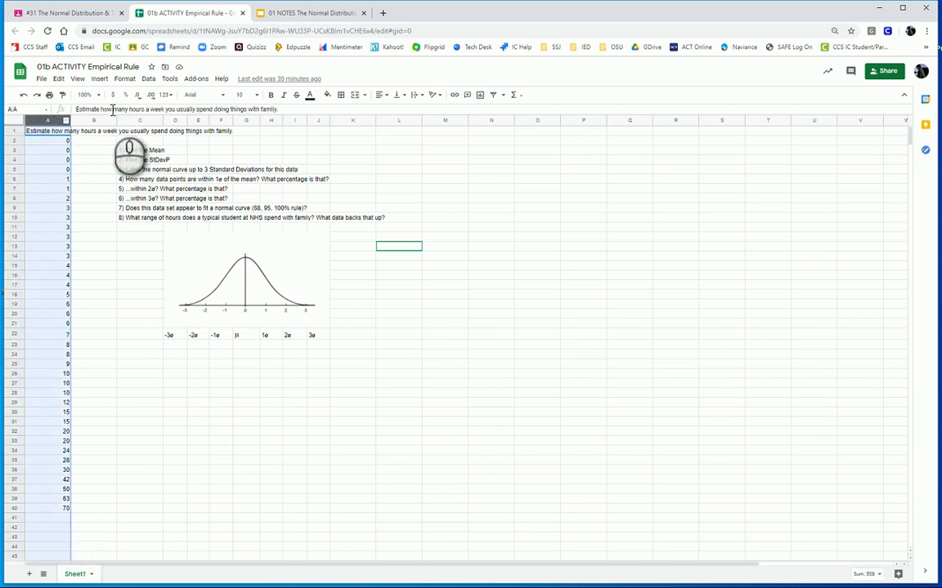
pyautogui.click(148, 78)
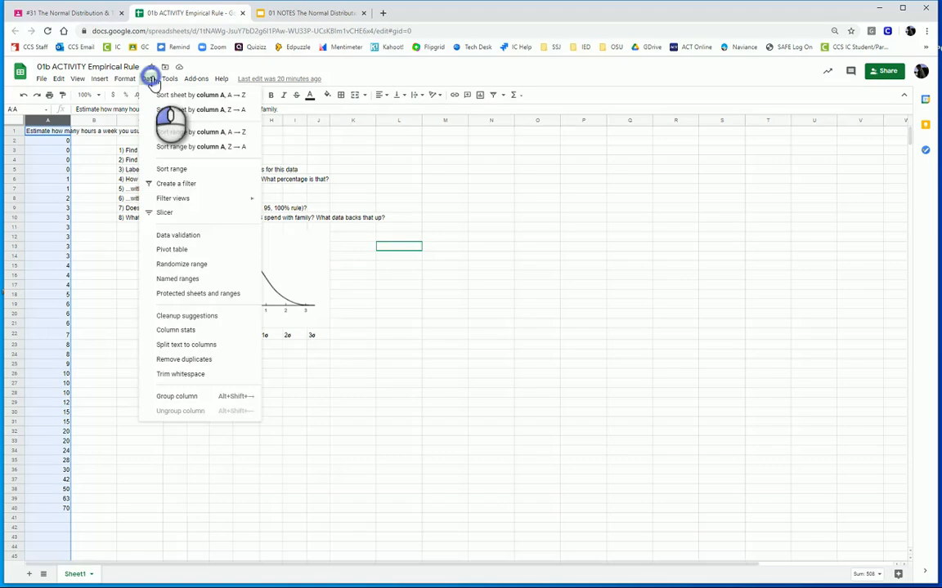
pyautogui.click(185, 181)
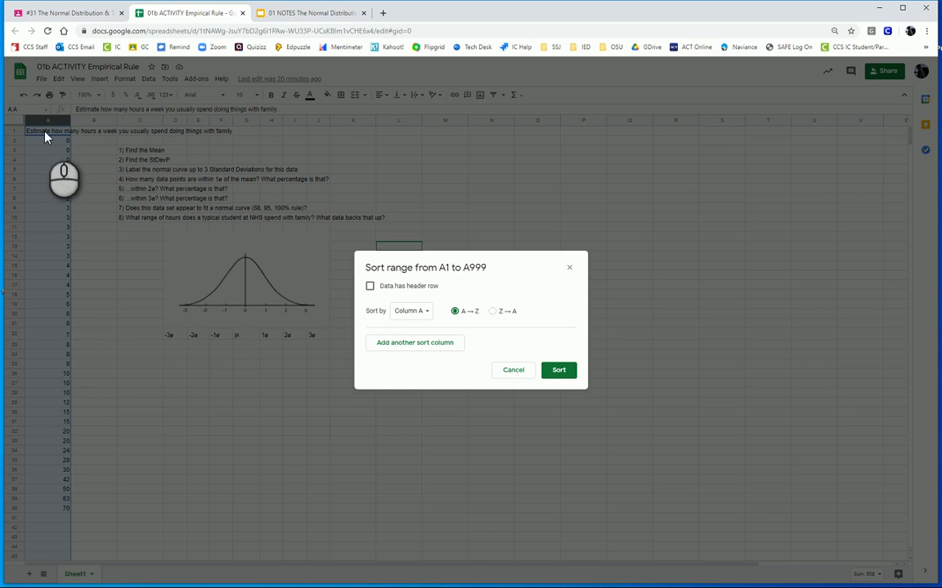
pyautogui.click(369, 286)
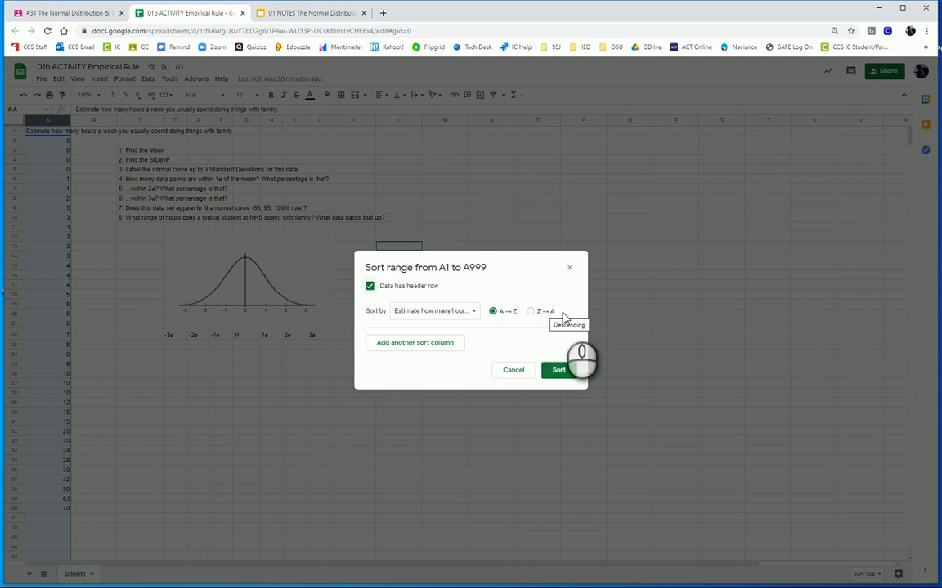
pyautogui.click(556, 372)
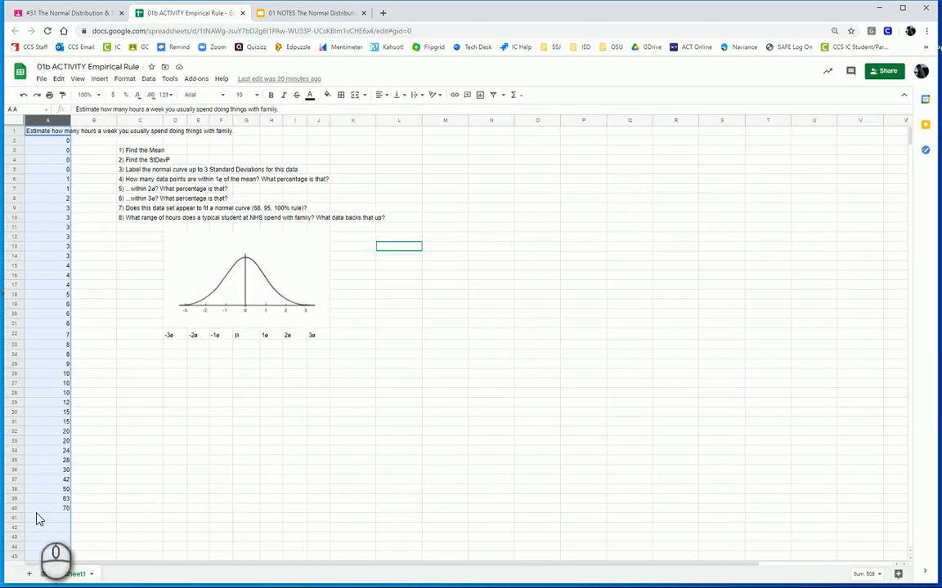
pyautogui.click(47, 141)
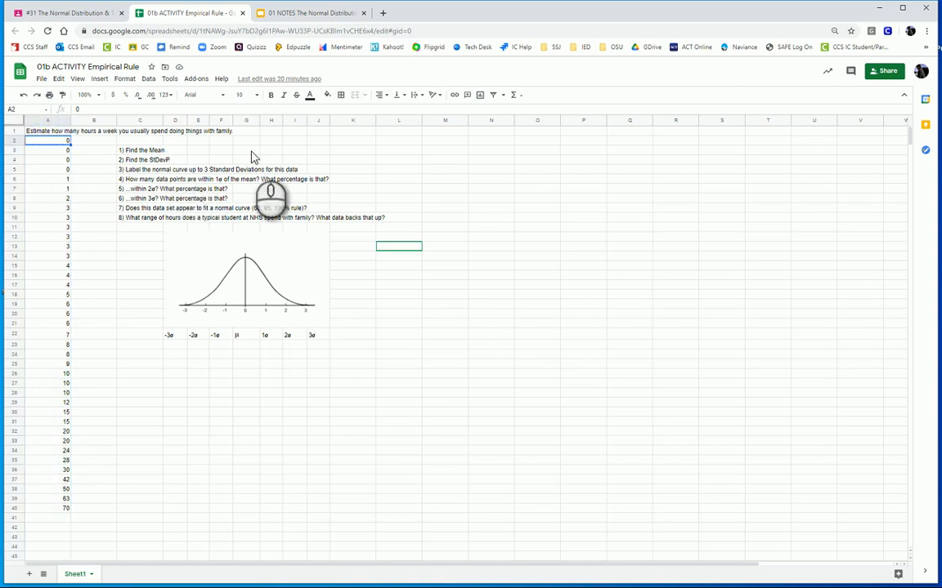
# Calculate the mean of the hours data in cell L3 with =AVERAGE(A2:A40).
pyautogui.click(404, 150)
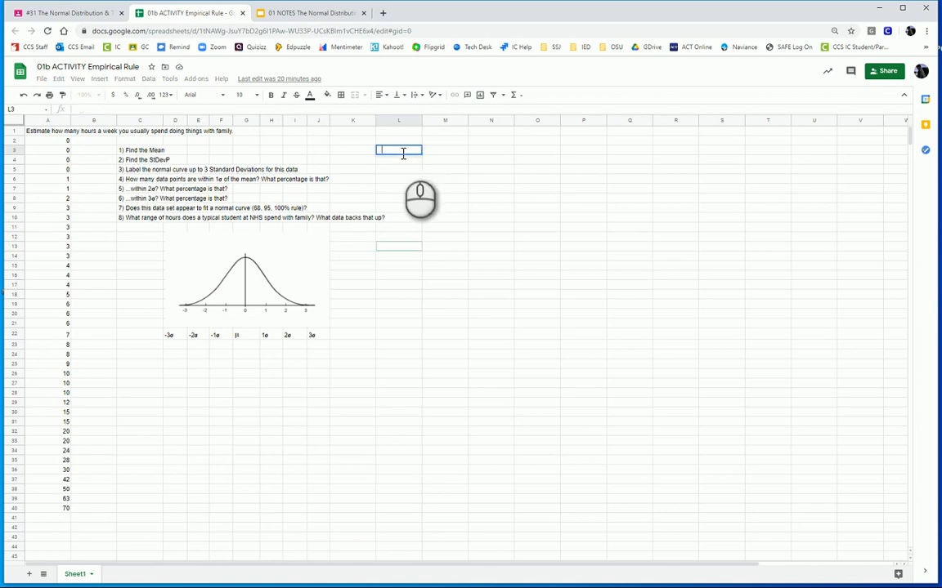
pyautogui.write('=av')
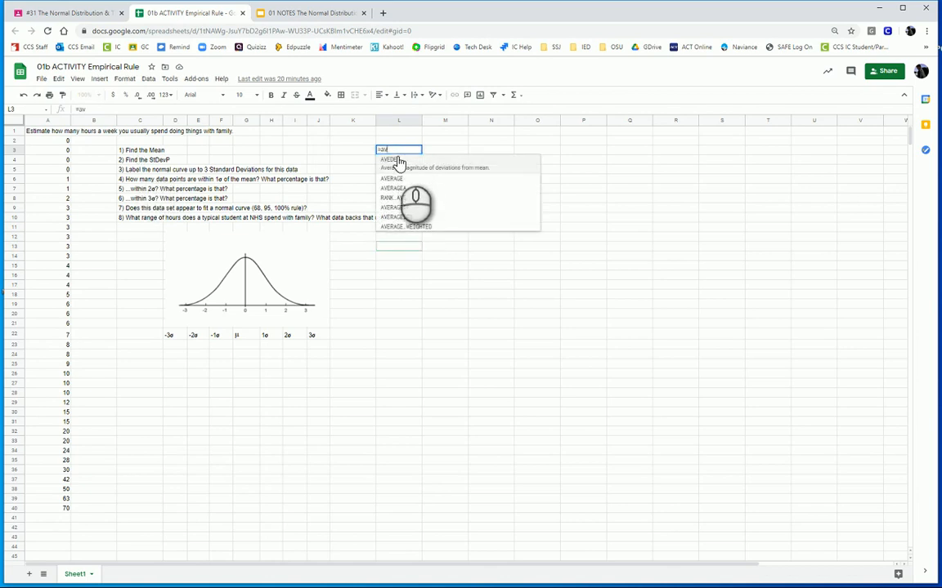
pyautogui.click(399, 180)
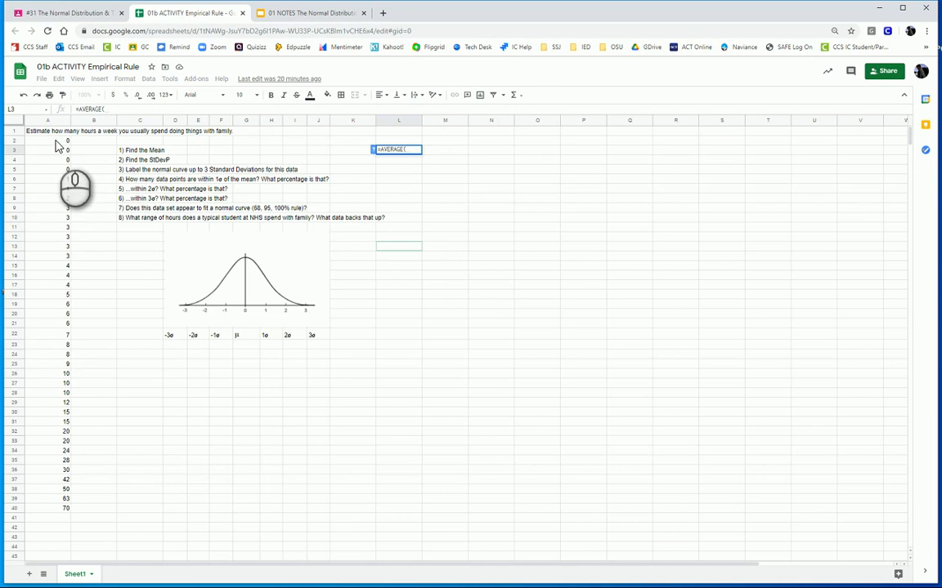
pyautogui.moveTo(56, 141); pyautogui.dragTo(54, 517)
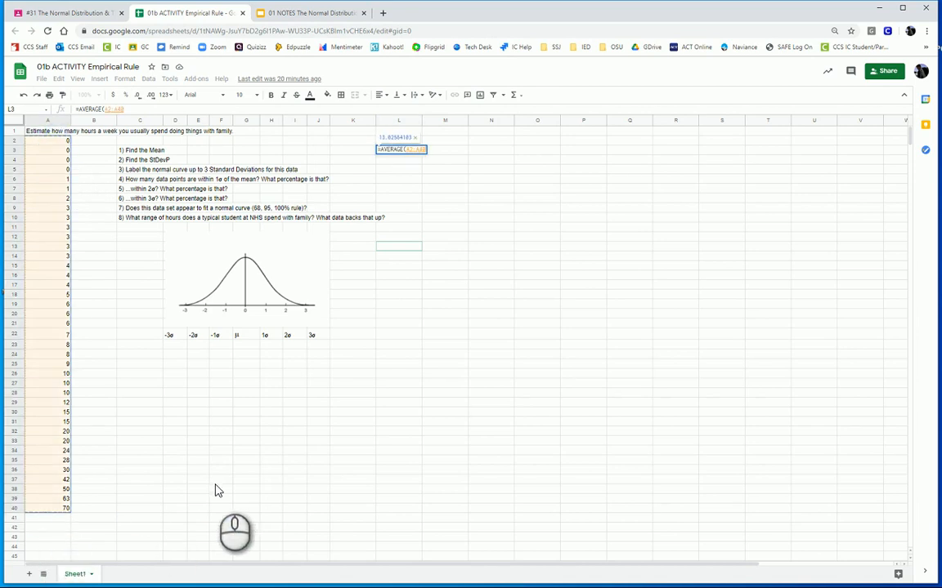
pyautogui.press('Return')
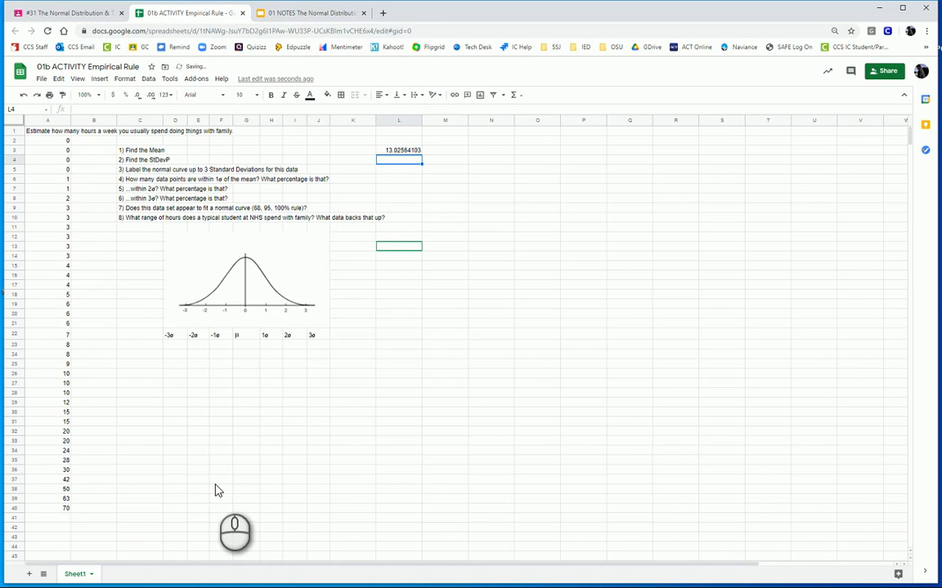
# Calculate the population standard deviation of the hours data in cell L4 with =STDEV.P(A2:A40).
pyautogui.write('=')
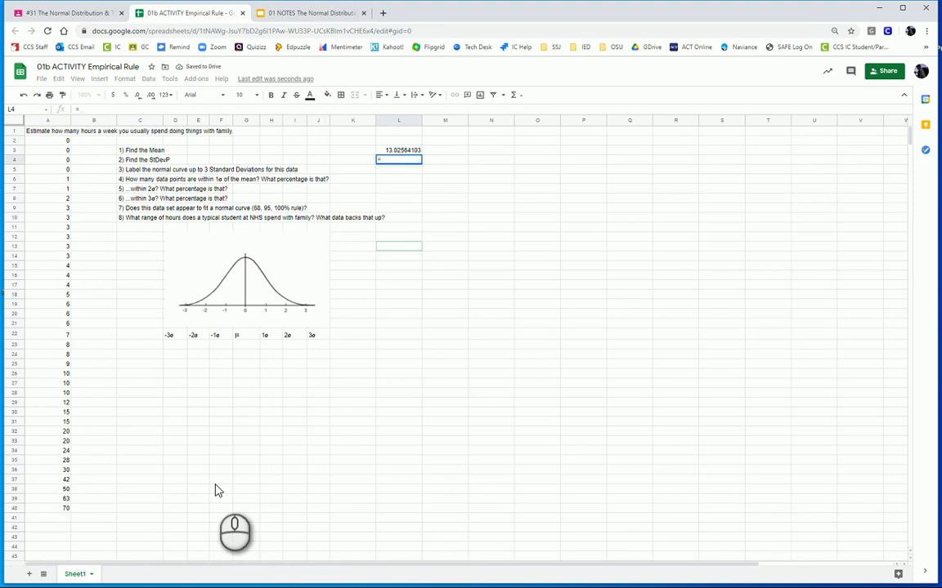
pyautogui.write('st')
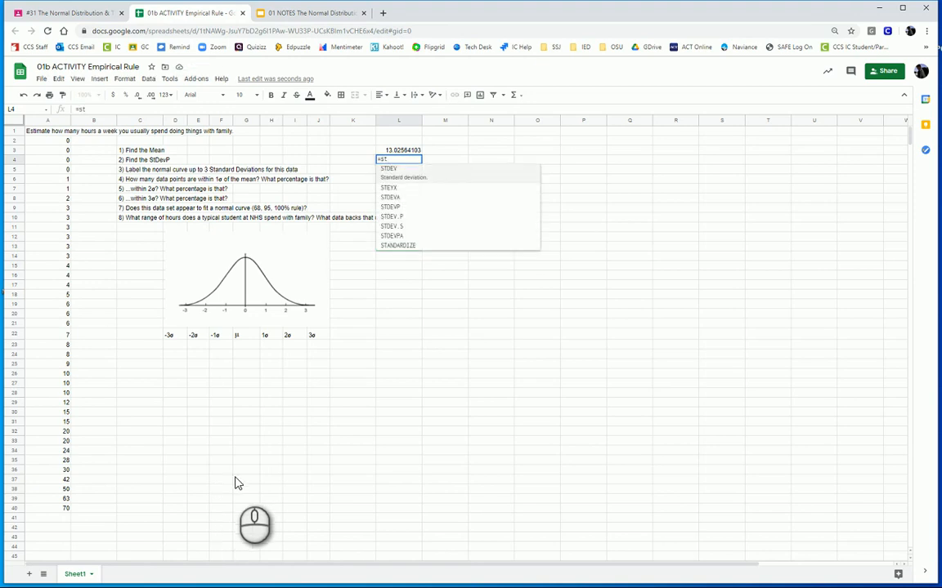
pyautogui.click(398, 208)
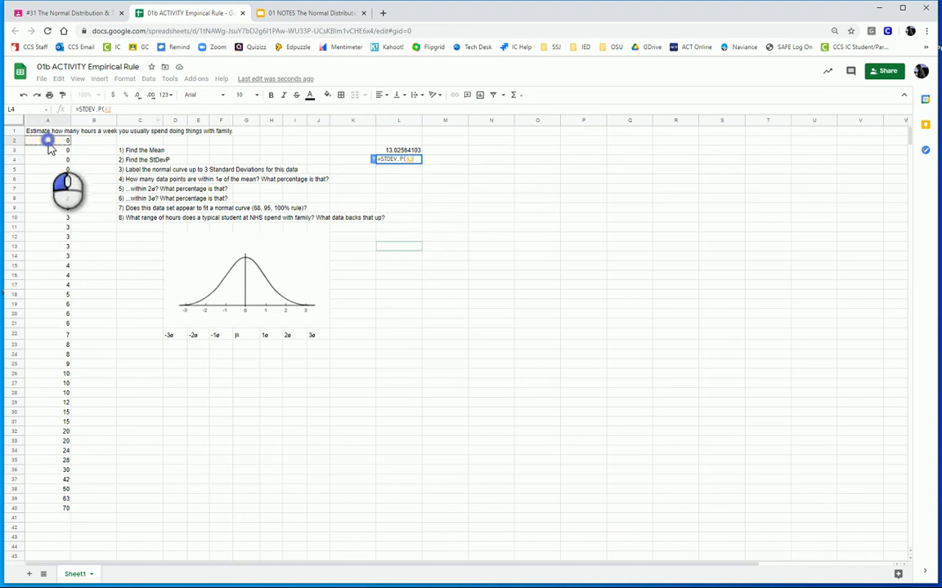
pyautogui.moveTo(52, 142); pyautogui.dragTo(51, 513)
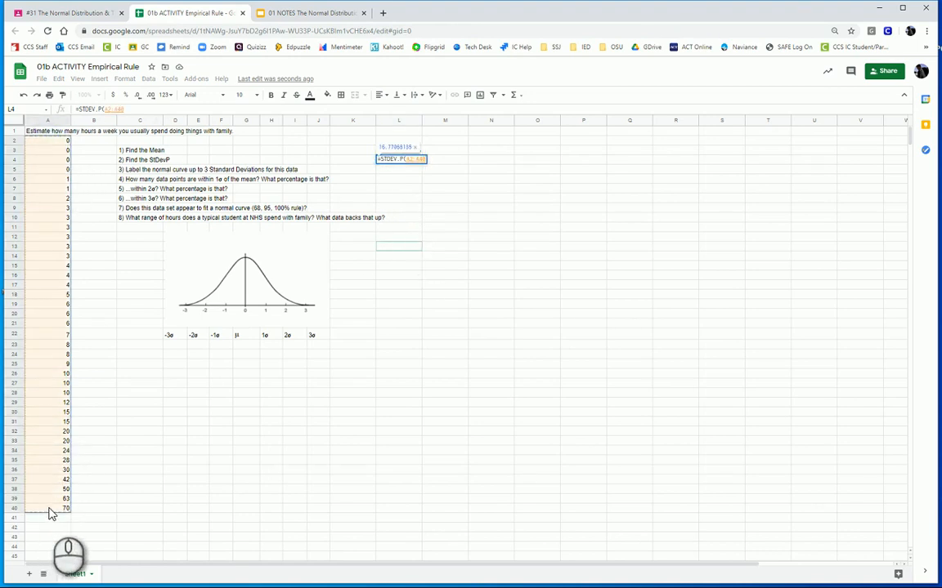
pyautogui.press('Return')
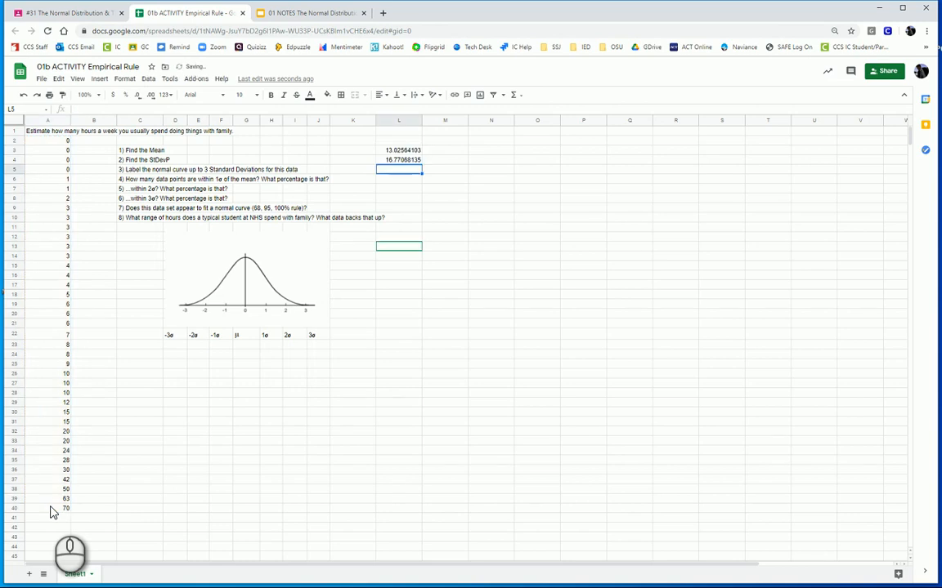
# Reduce the mean and standard deviation in L3:L4 to two decimal places.
pyautogui.moveTo(394, 150); pyautogui.dragTo(399, 164)
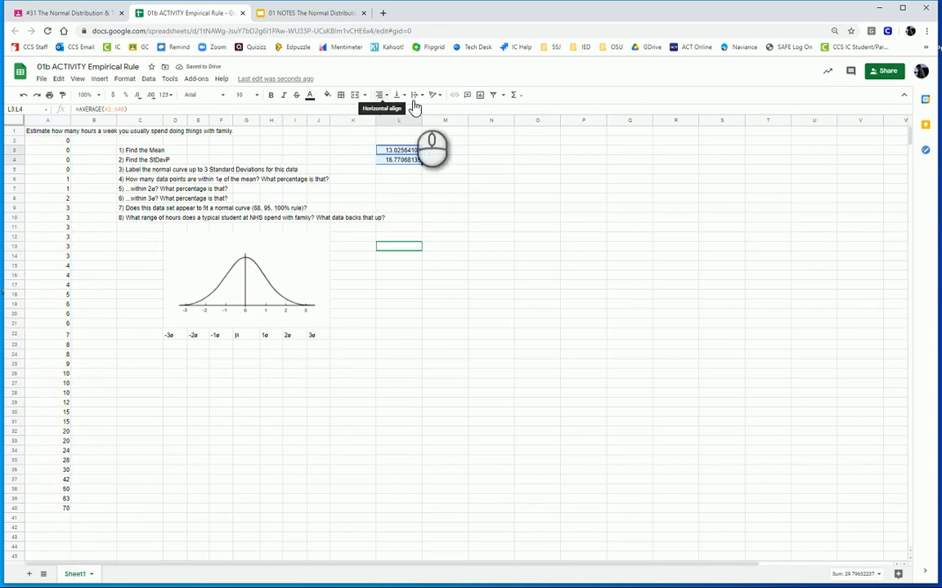
pyautogui.click(139, 96)
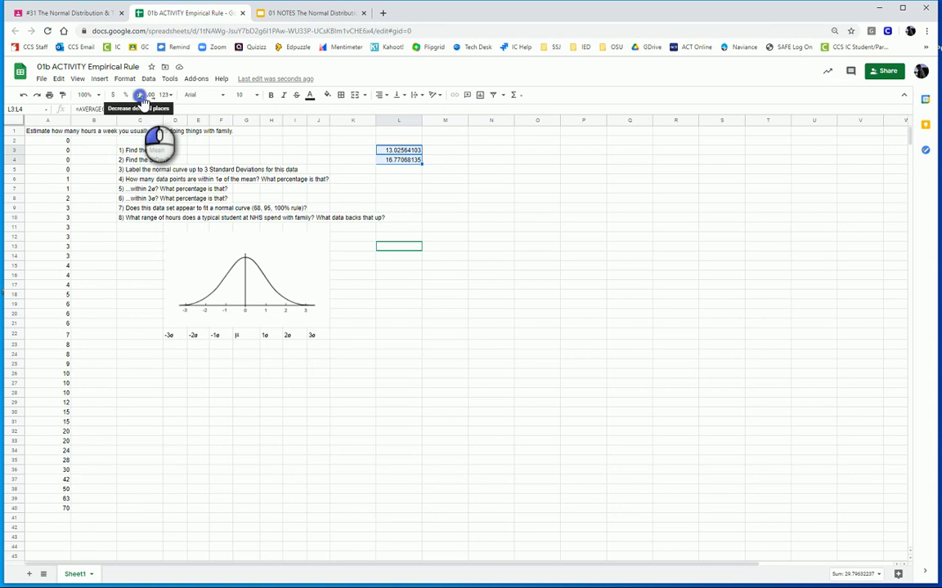
pyautogui.click(139, 96)
pyautogui.click(139, 96)
pyautogui.click(139, 96)
pyautogui.click(139, 96)
pyautogui.click(140, 96)
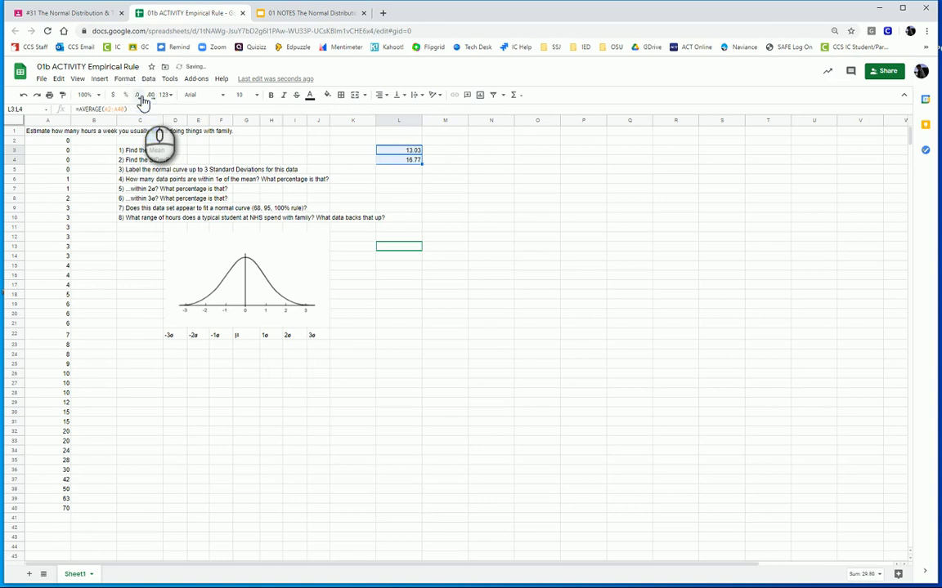
pyautogui.click(398, 170)
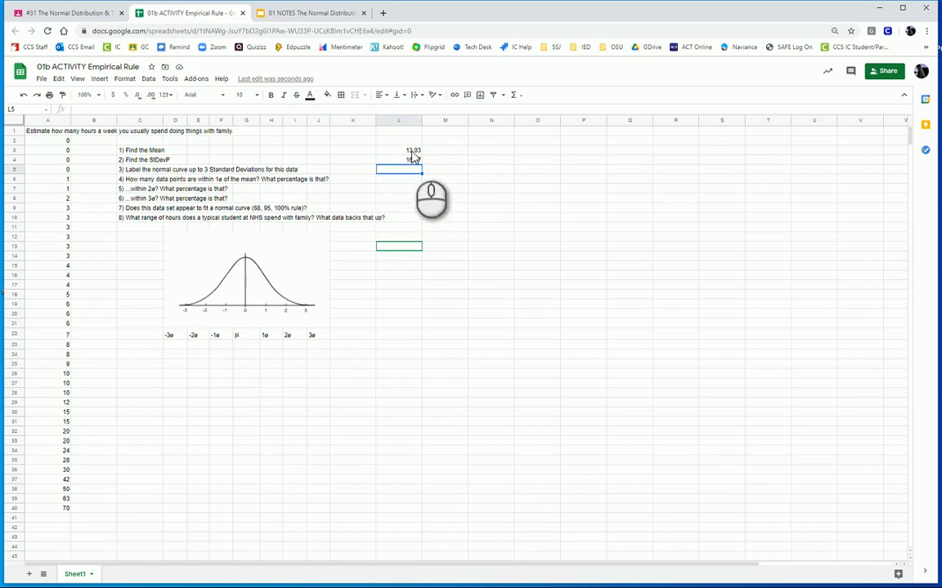
# Label the curve's mean in G23 with =L3 and its 1σ value in H23 with =L3+L4.
pyautogui.click(245, 347)
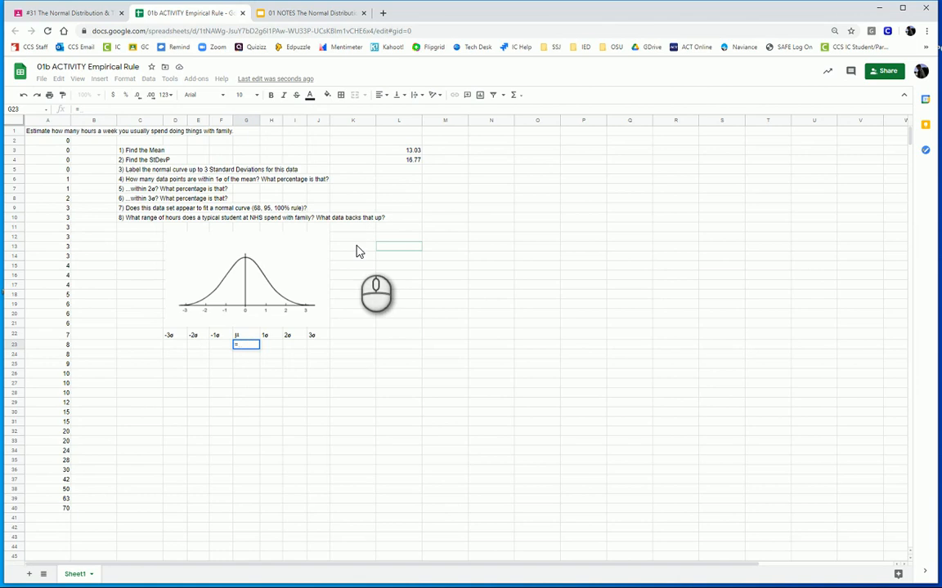
pyautogui.click(407, 150)
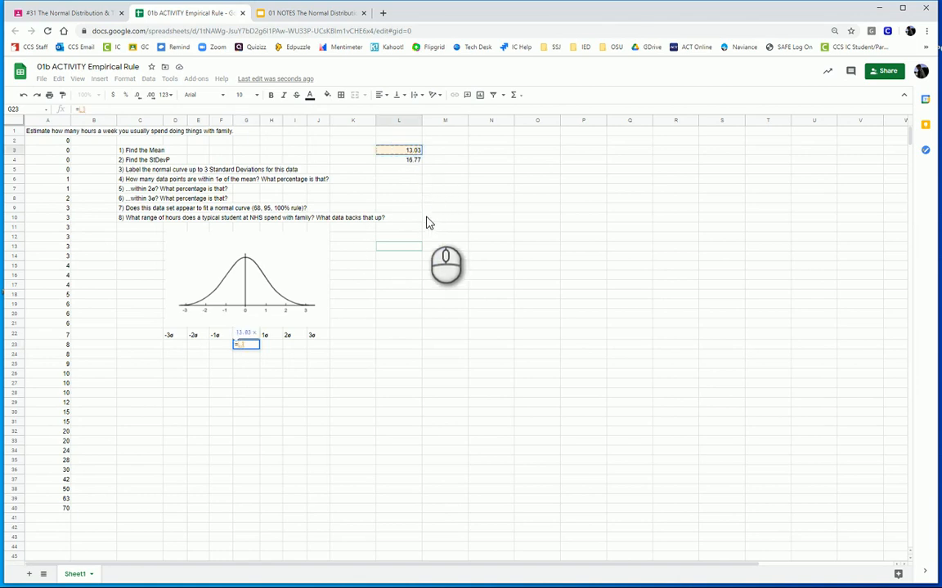
pyautogui.press('Tab')
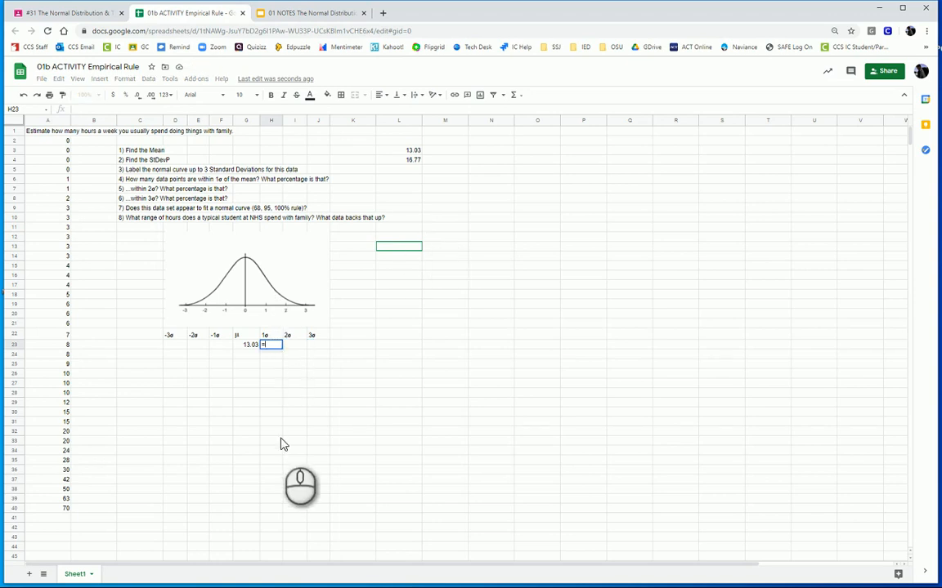
pyautogui.click(413, 150)
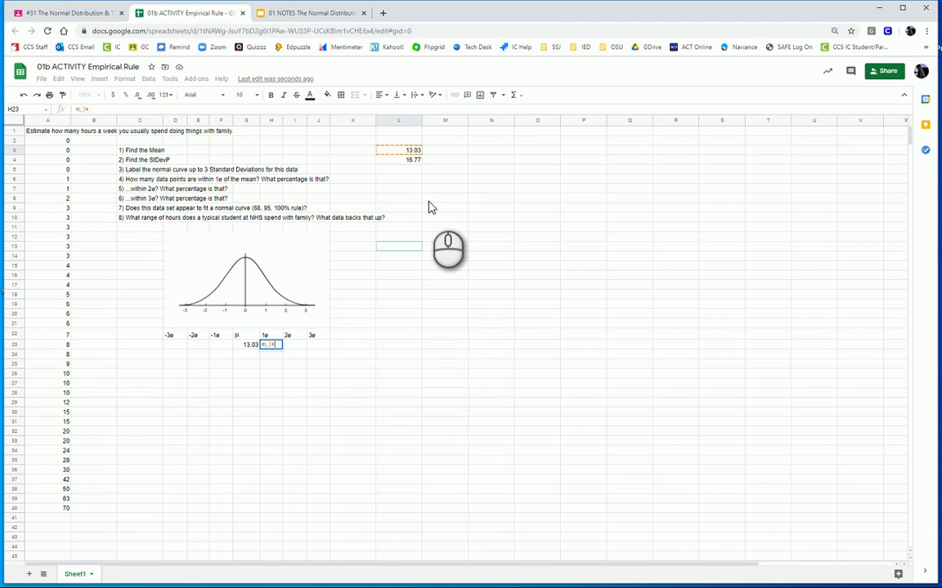
pyautogui.click(403, 161)
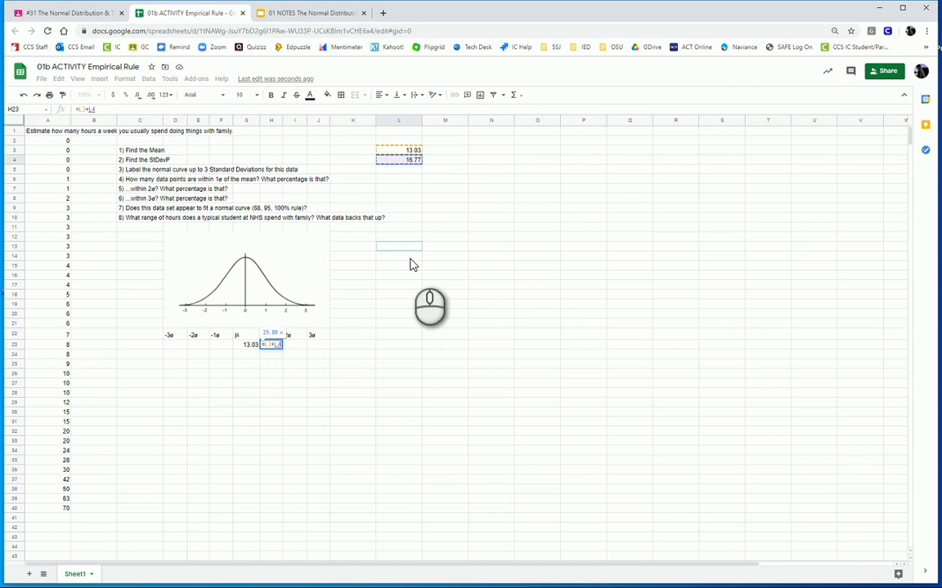
pyautogui.press('Tab')
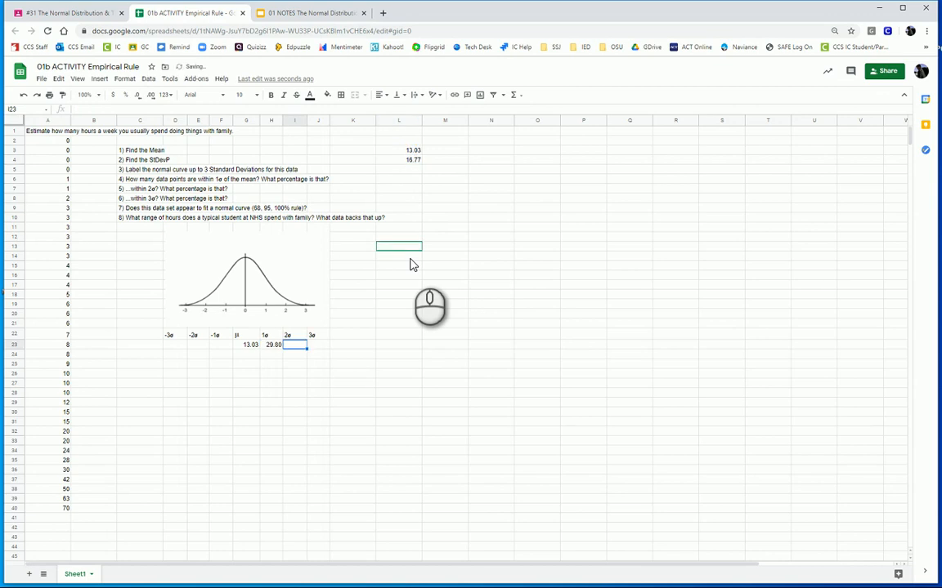
# Calculate the curve's 2σ value in cell I23 with =L3+2*L4.
pyautogui.write('=')
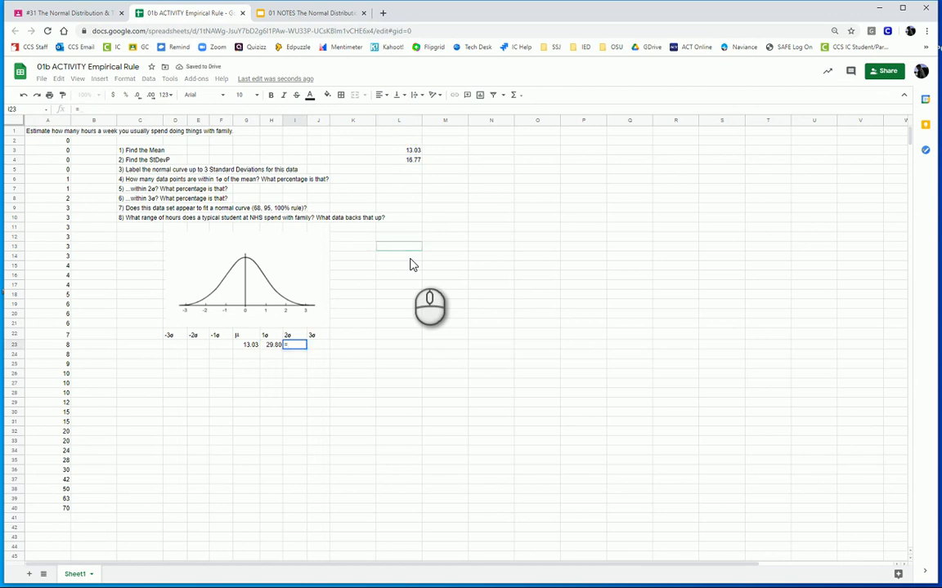
pyautogui.click(406, 150)
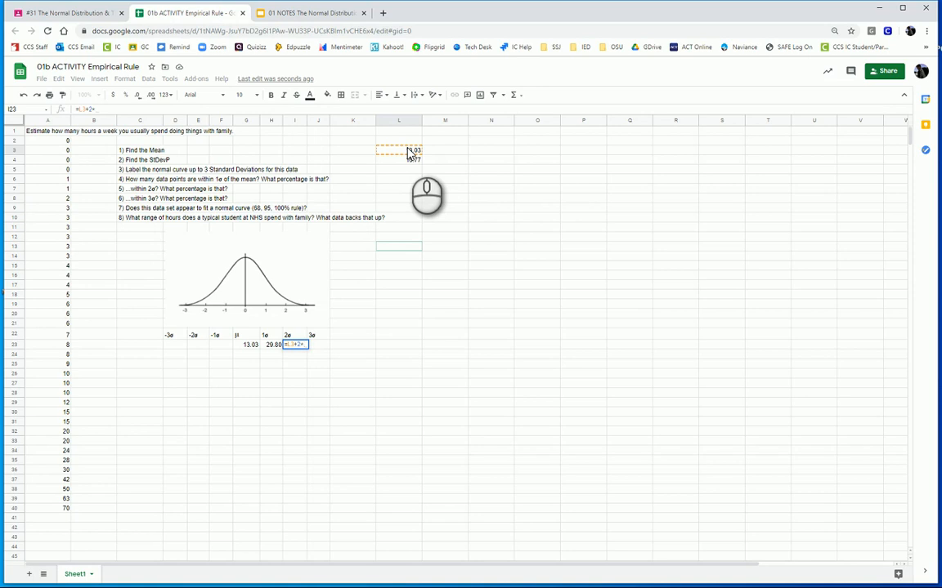
pyautogui.click(404, 159)
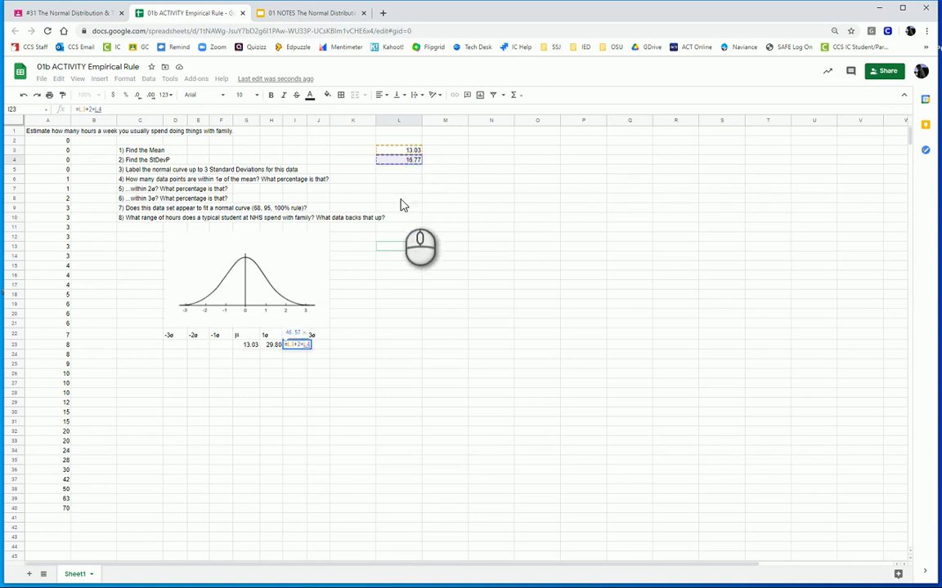
pyautogui.press('Tab')
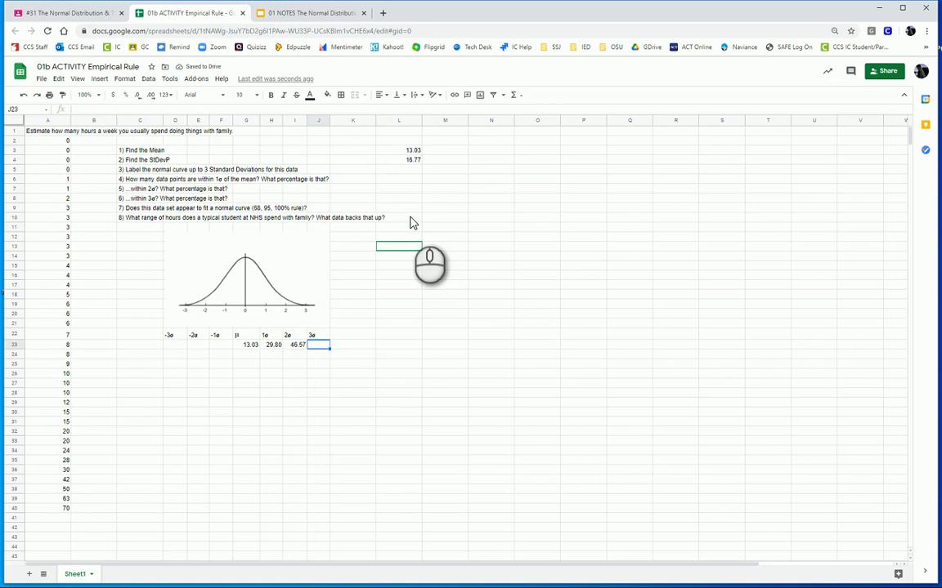
# Calculate the curve's 3σ value in cell J23 with =L3+3*L4.
pyautogui.write('=')
pyautogui.click(409, 150)
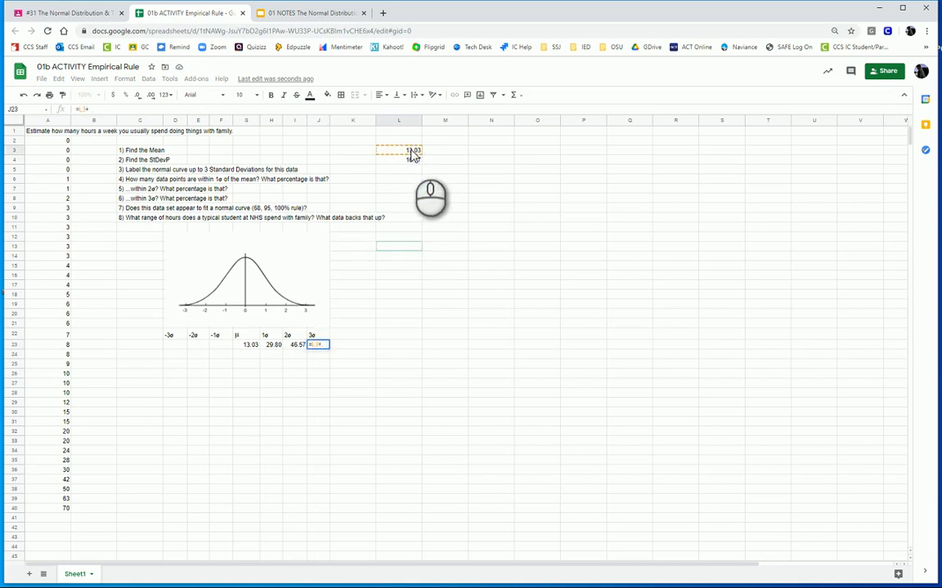
pyautogui.write('+3*')
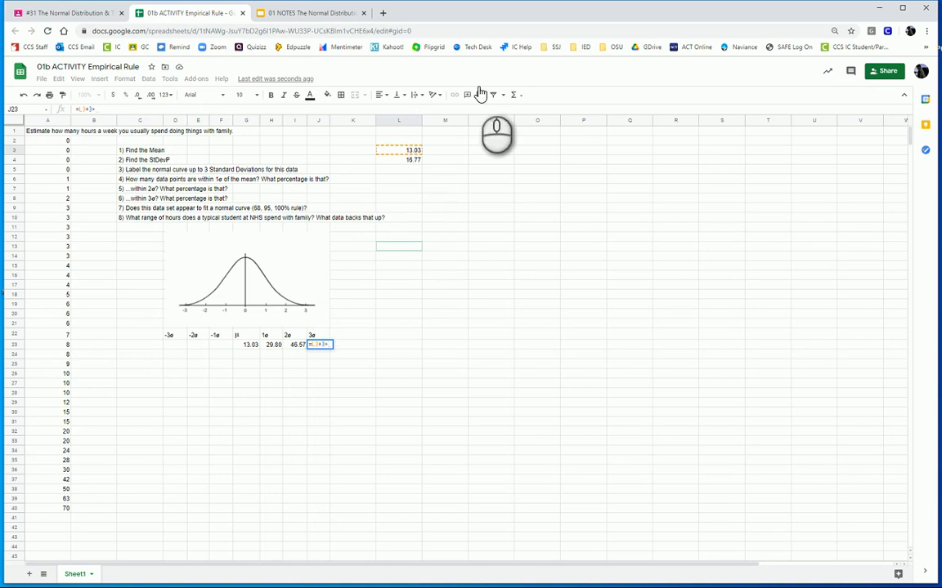
pyautogui.click(408, 161)
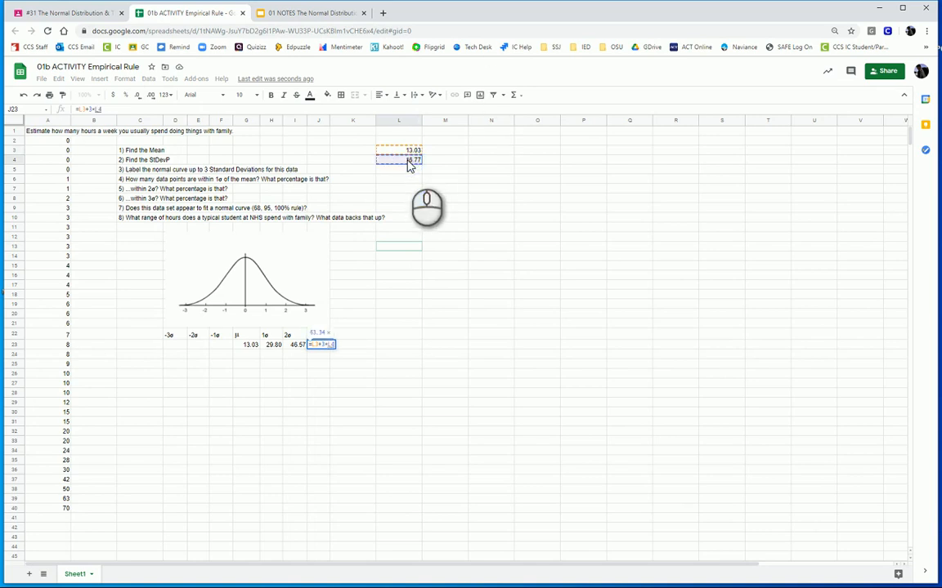
pyautogui.press('Return')
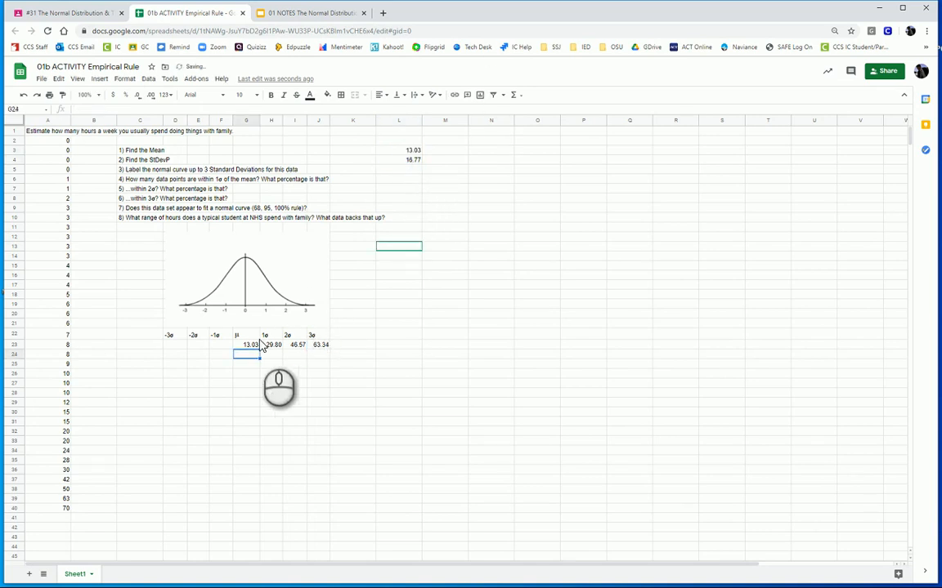
# Calculate the curve's -1σ value in cell F23 with =L3-L4.
pyautogui.click(219, 347)
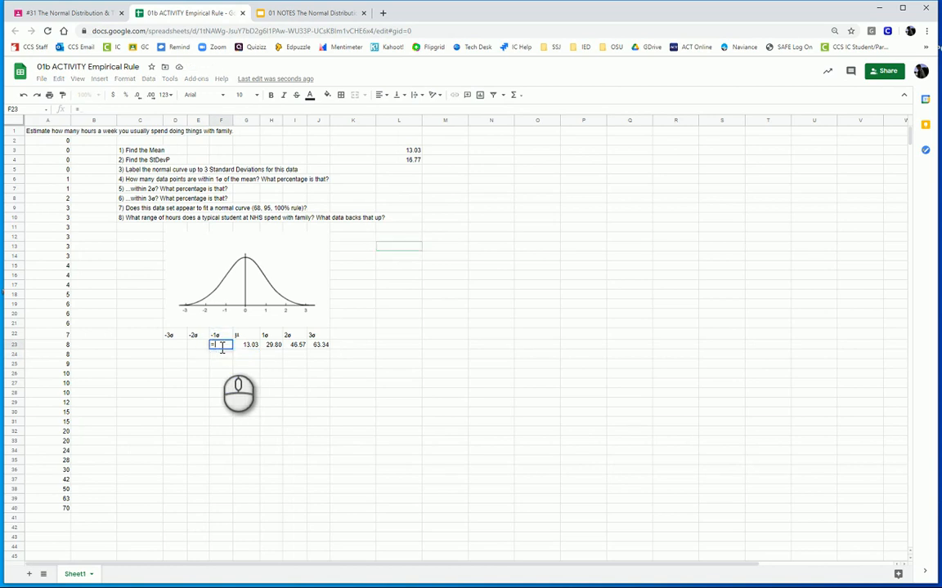
pyautogui.click(401, 152)
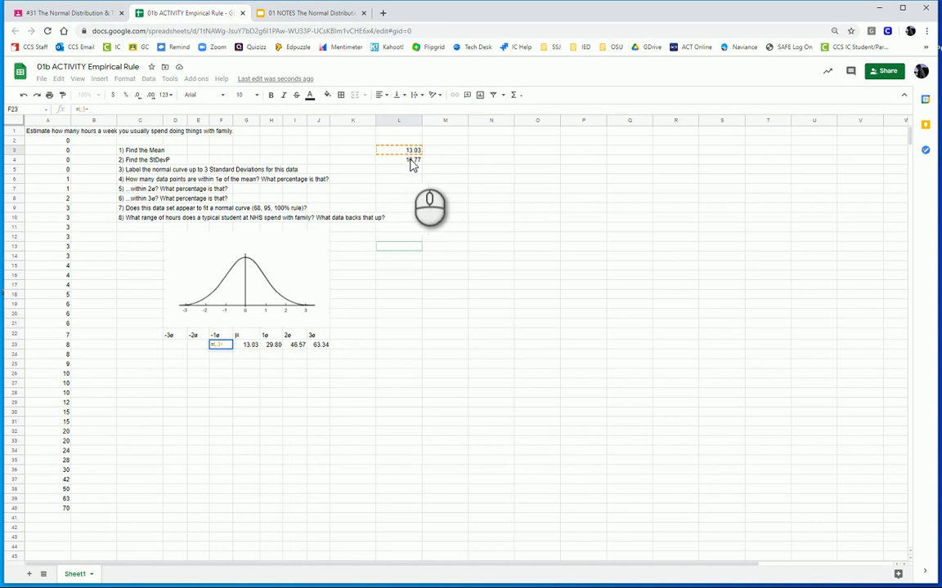
pyautogui.click(409, 160)
pyautogui.press('Return')
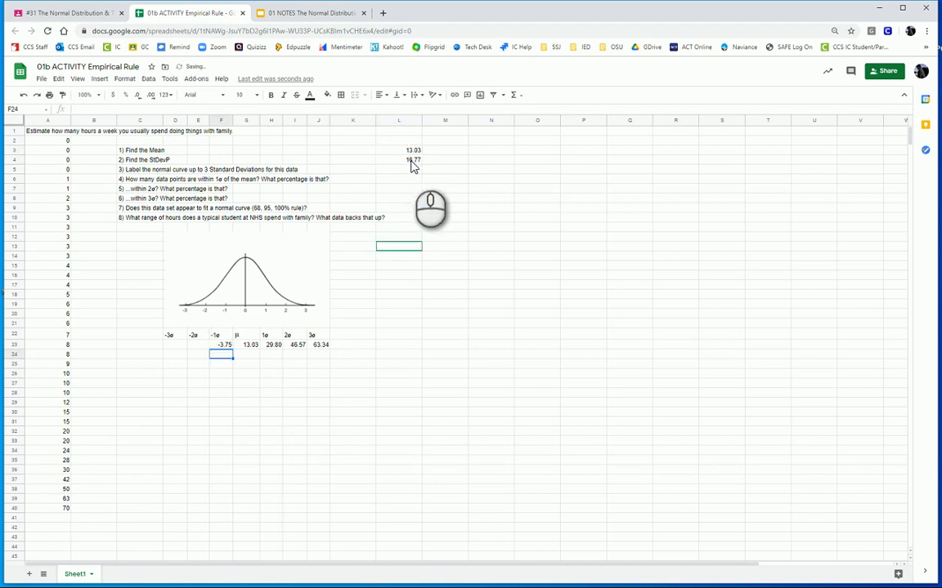
# Calculate the curve's -2σ value in cell E23 with =L3-2*L4.
pyautogui.click(196, 347)
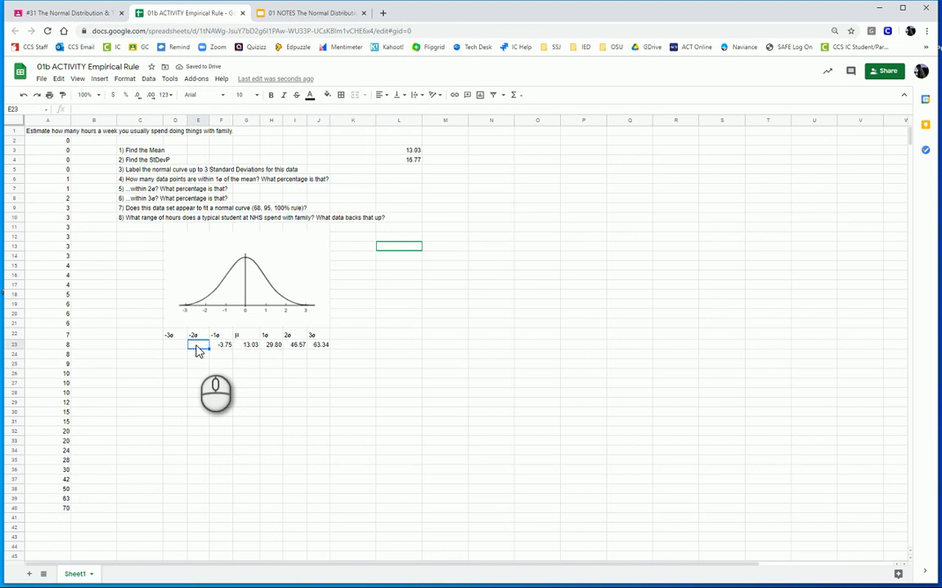
pyautogui.write('=')
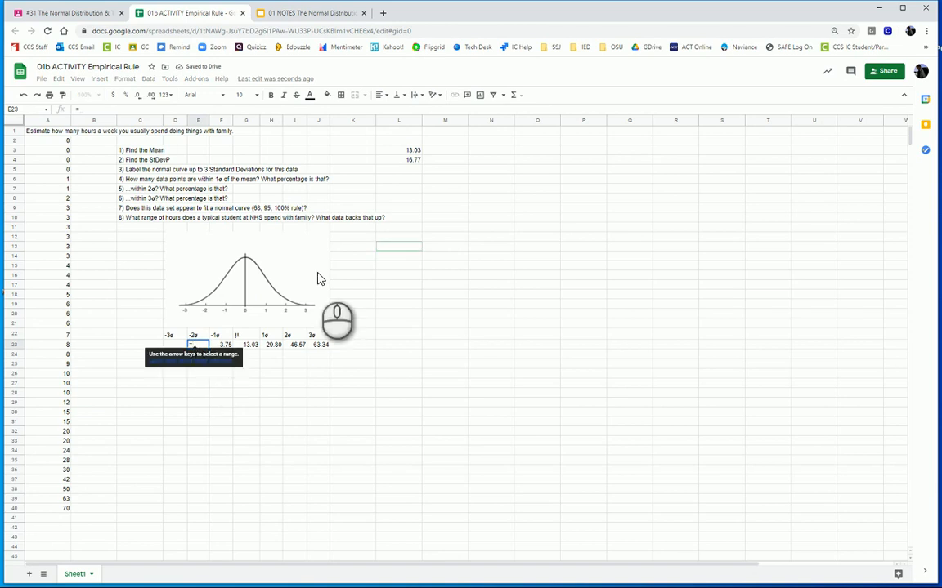
pyautogui.click(402, 151)
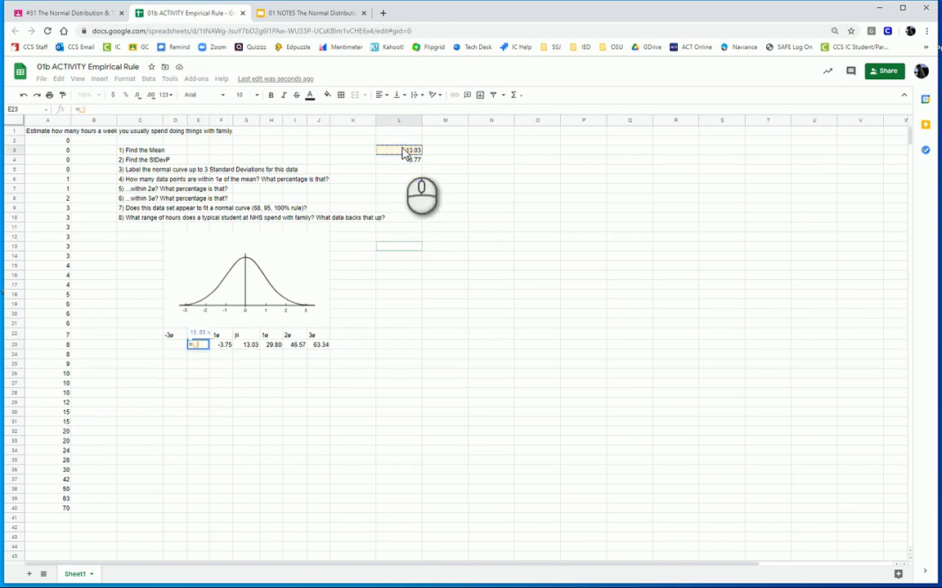
pyautogui.write('-2*')
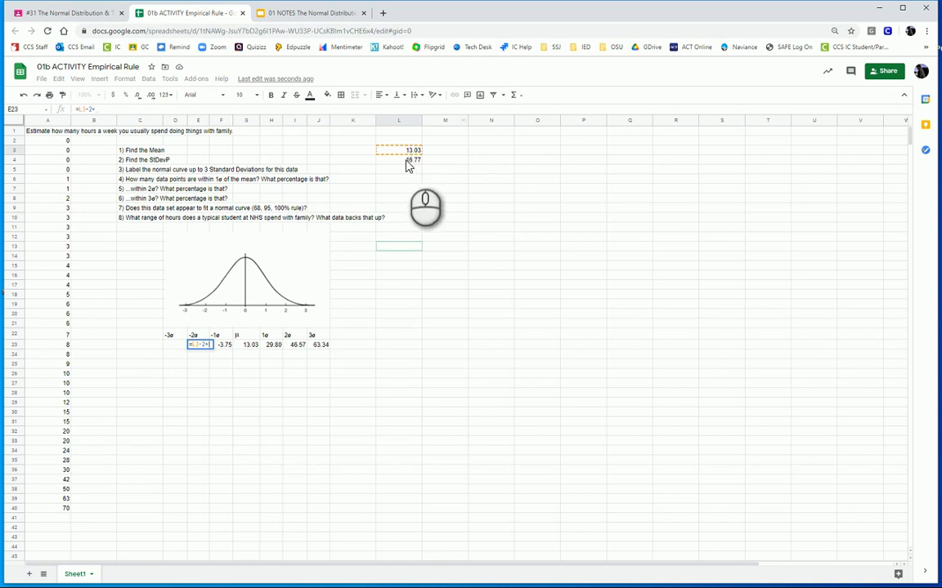
pyautogui.click(406, 160)
pyautogui.press('Return')
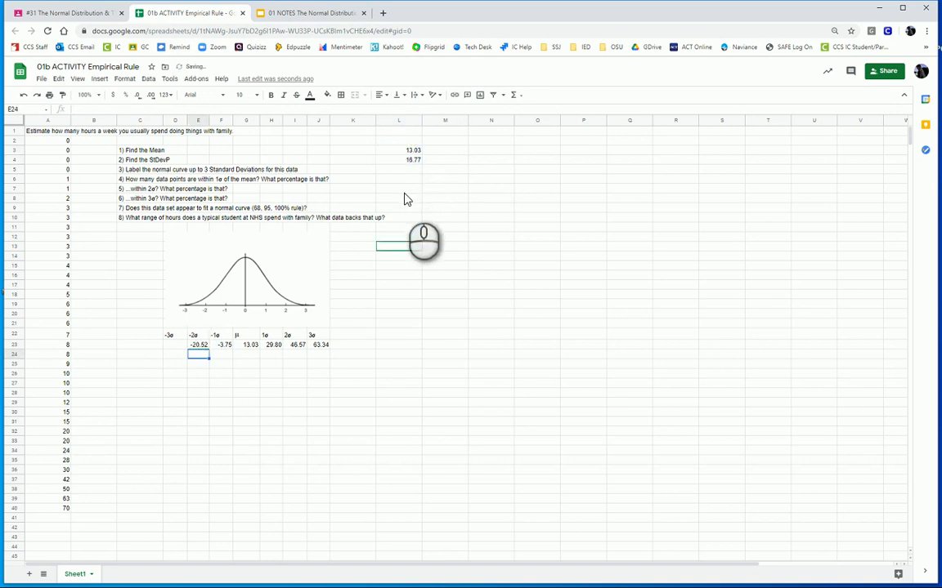
# Calculate the curve's -3σ value in cell D23 with =L3-3*L4.
pyautogui.click(178, 347)
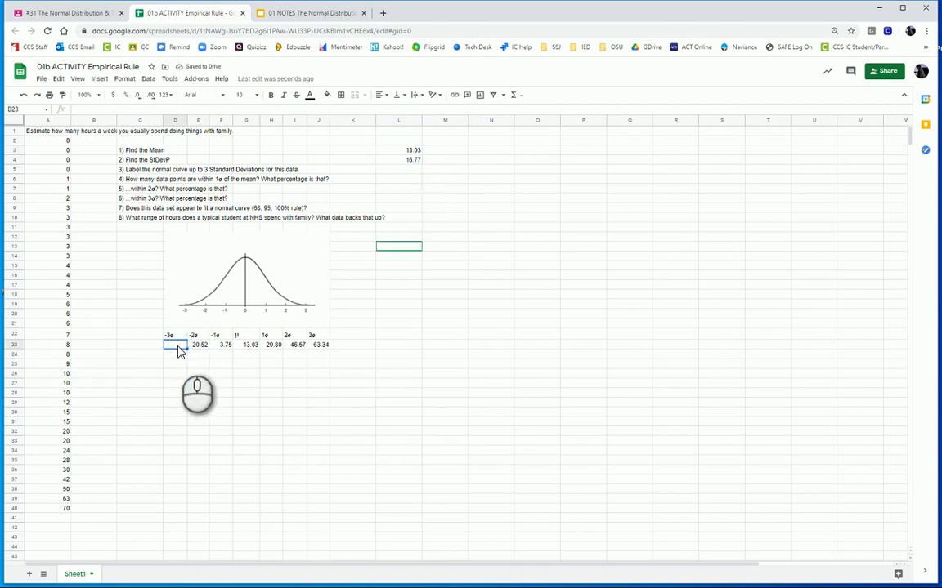
pyautogui.write('=')
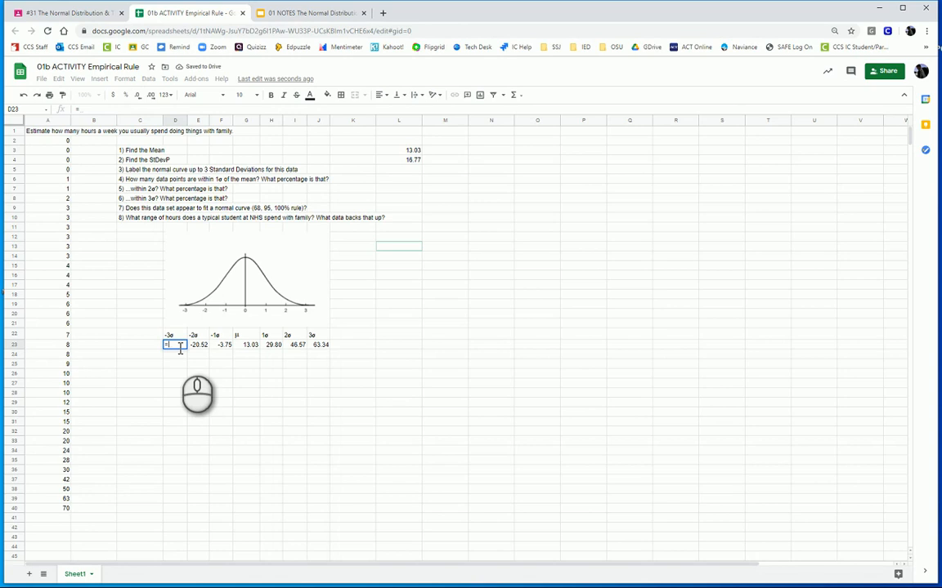
pyautogui.click(405, 151)
pyautogui.write('-3')
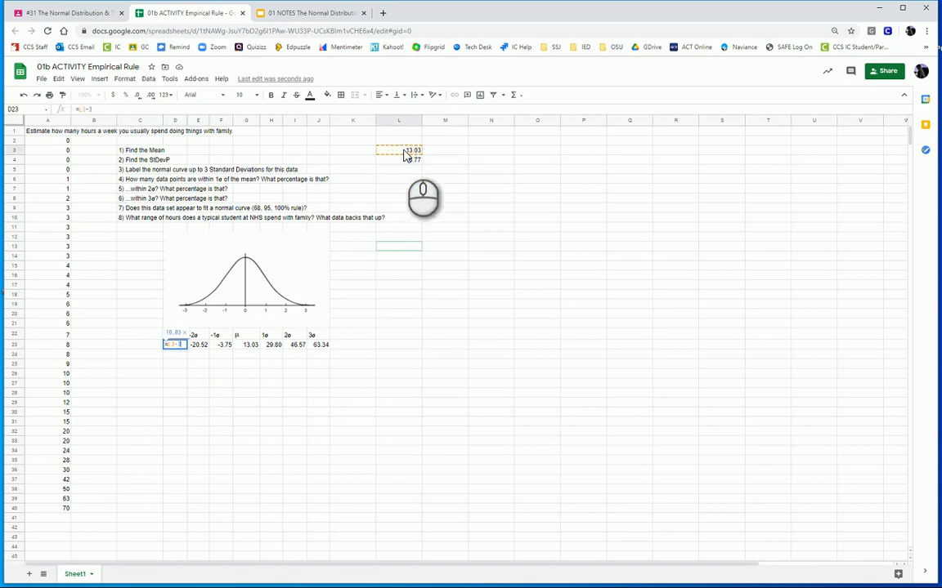
pyautogui.write('*')
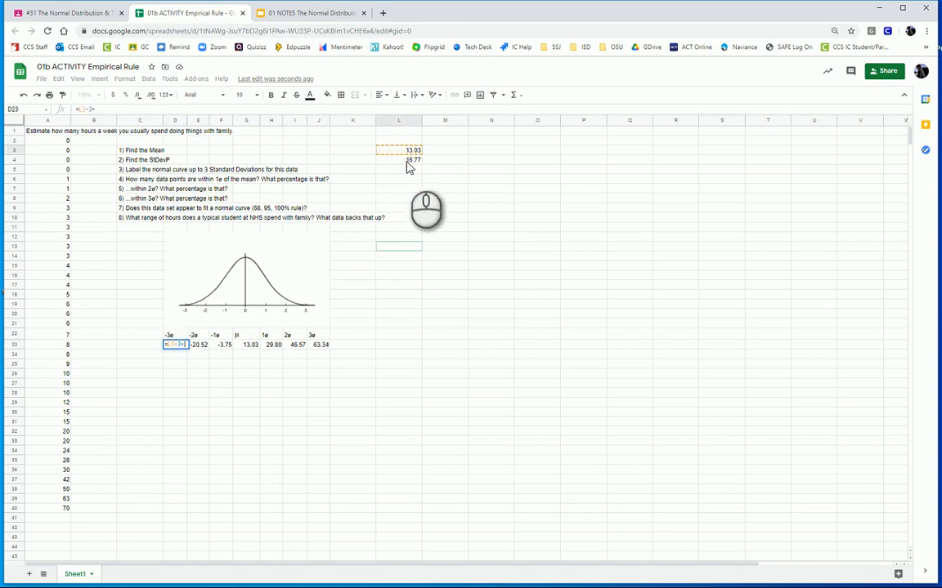
pyautogui.click(409, 162)
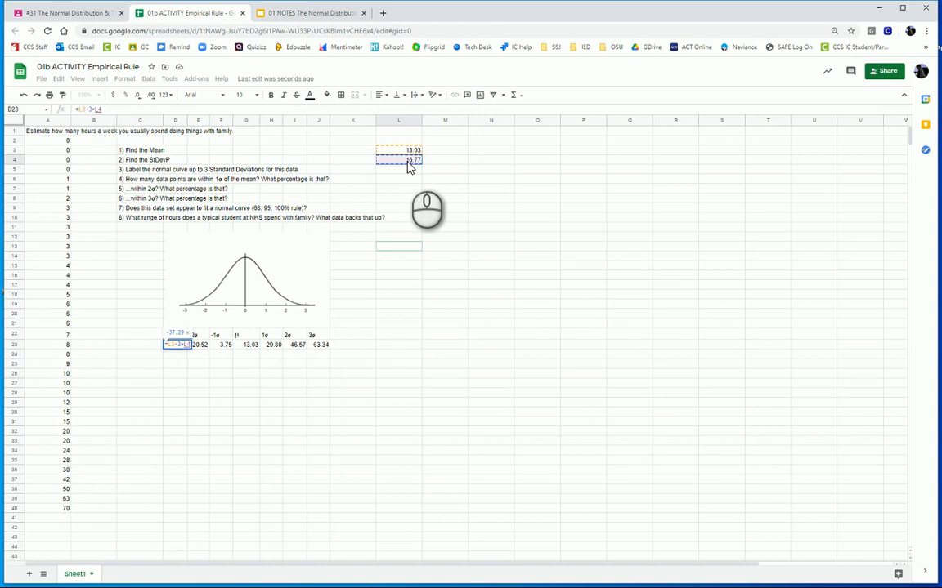
pyautogui.press('Return')
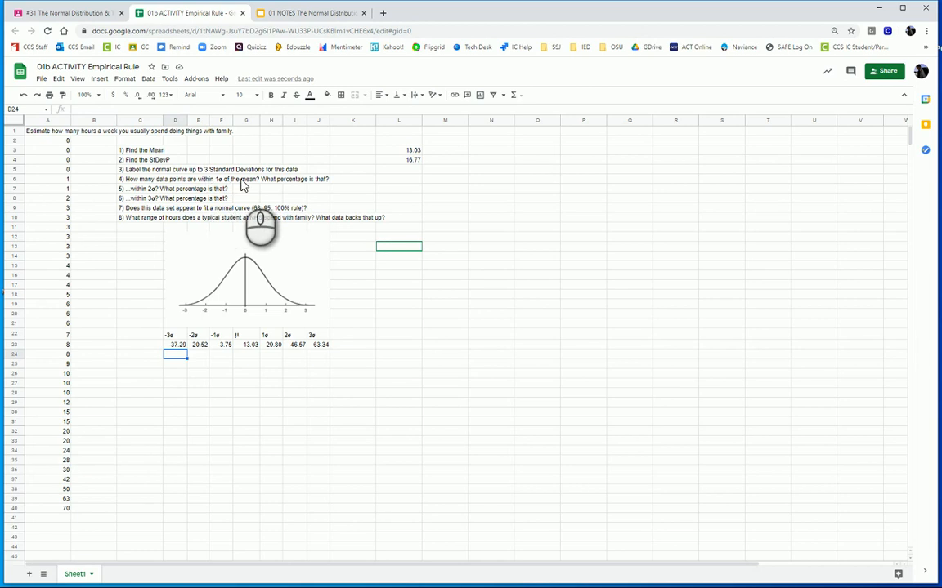
# Bold the -1σ and 1σ values in F23 and H23, and select the hours data within those limits, A2:A35.
pyautogui.click(219, 347)
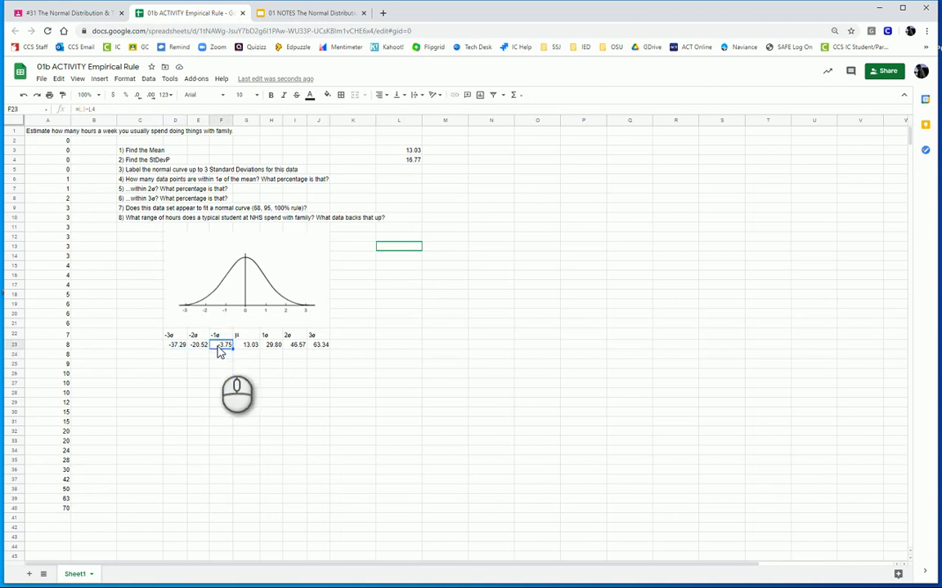
pyautogui.click(273, 345)
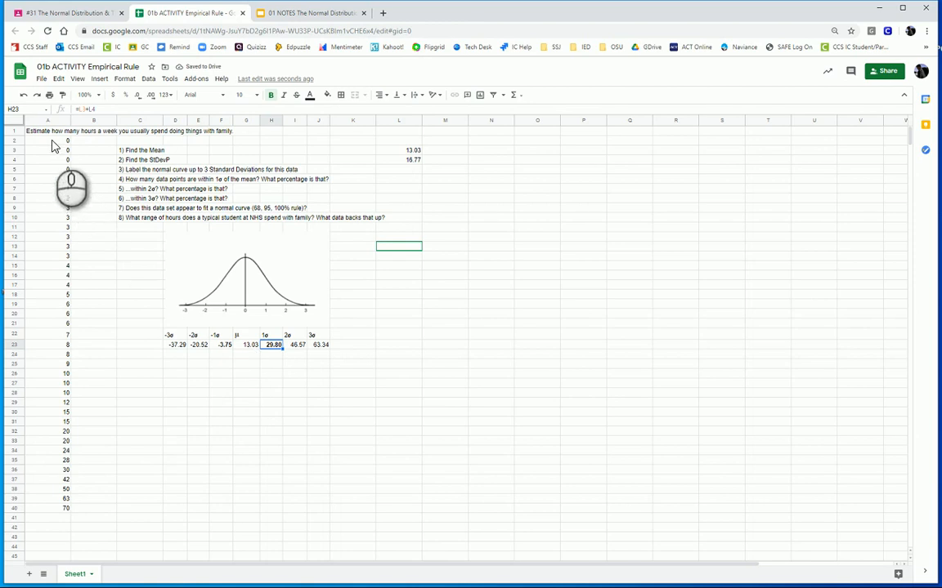
pyautogui.moveTo(47, 140); pyautogui.dragTo(59, 462)
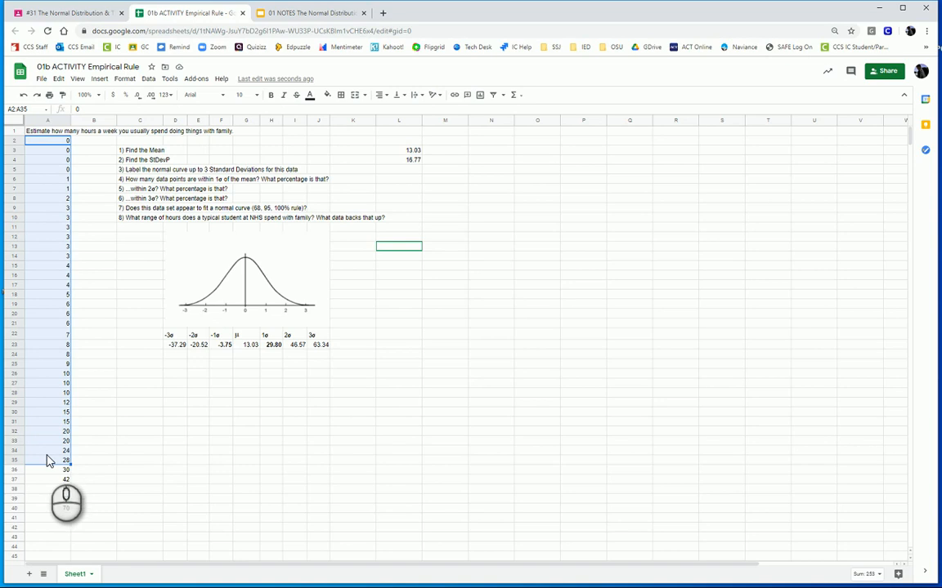
# Answer question 4 by entering the count 34 in L6 and the proportion =34/39 in M6.
pyautogui.click(403, 179)
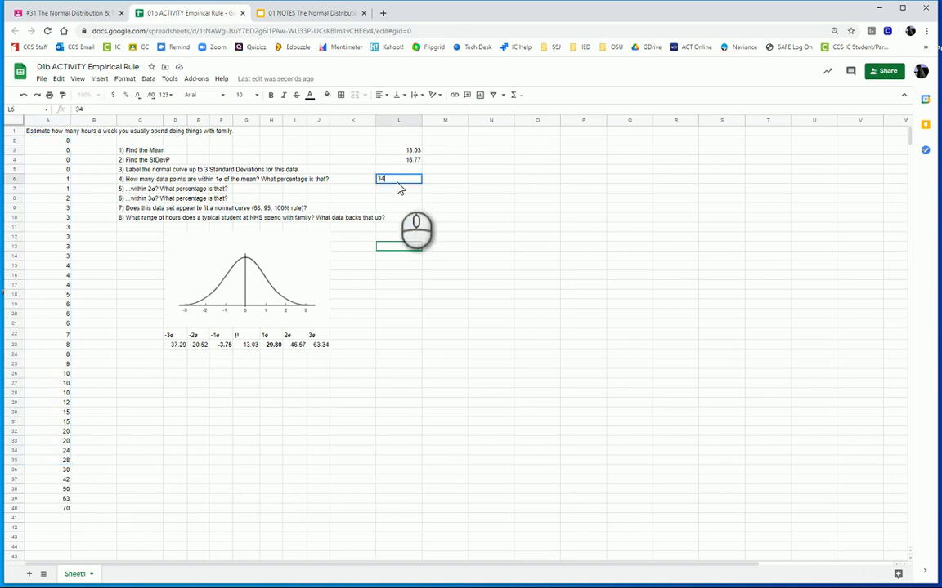
pyautogui.press('Tab')
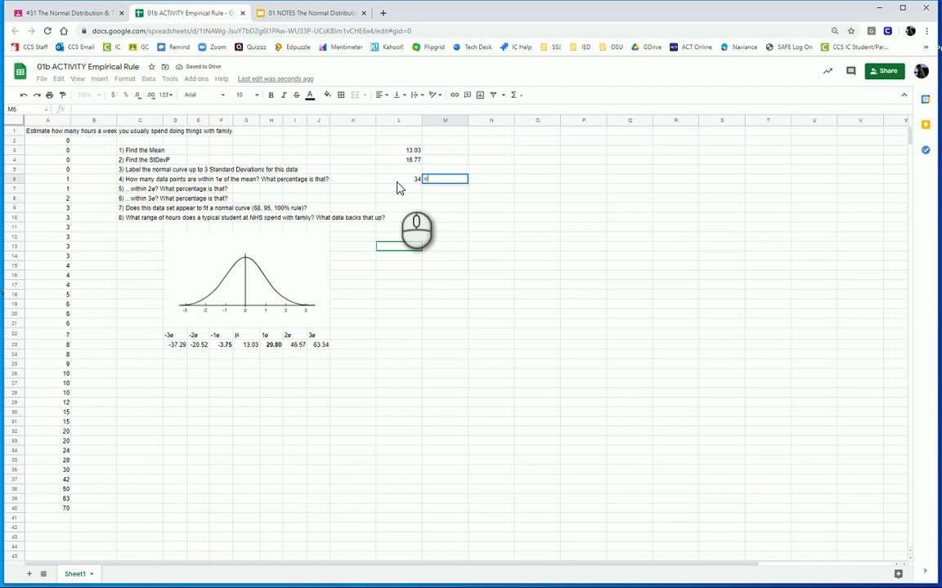
pyautogui.write('=34/')
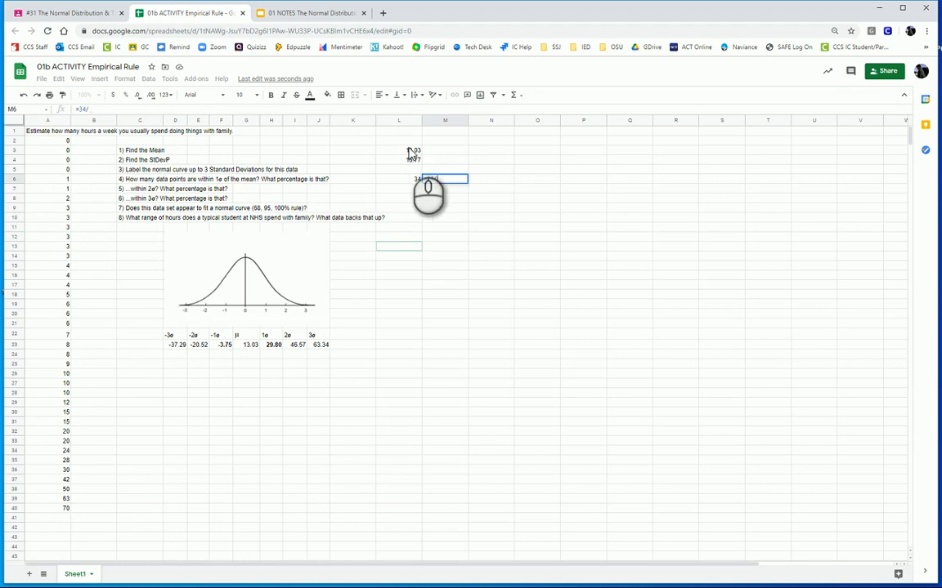
pyautogui.write('39')
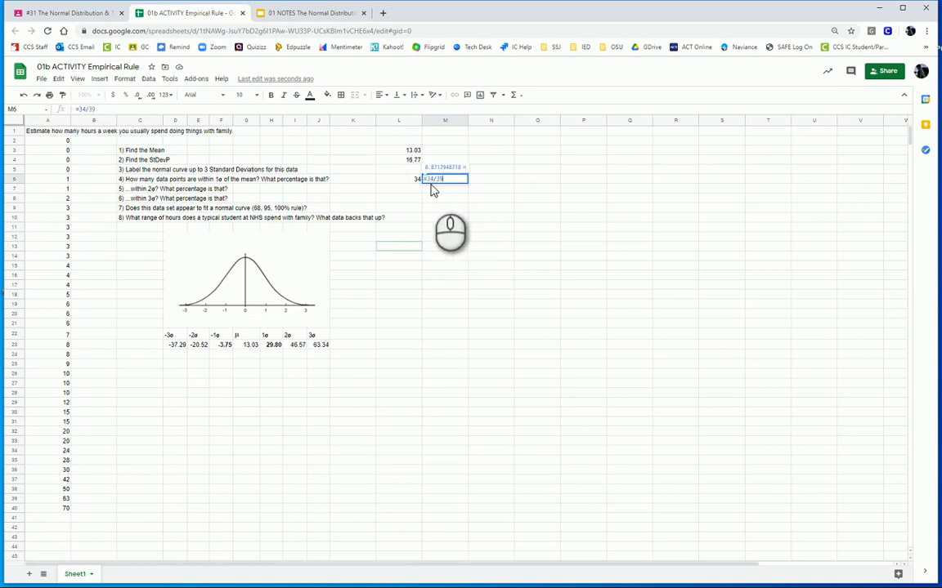
pyautogui.press('Return')
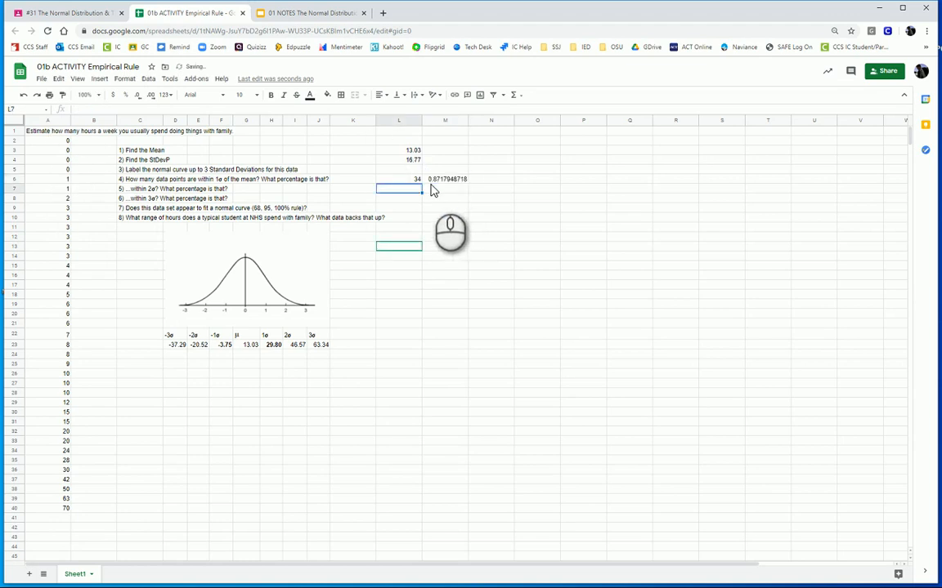
# Add the note "Doesn't fit empirical rule for 68%" in cell N6 beside the 1σ proportion.
pyautogui.click(495, 184)
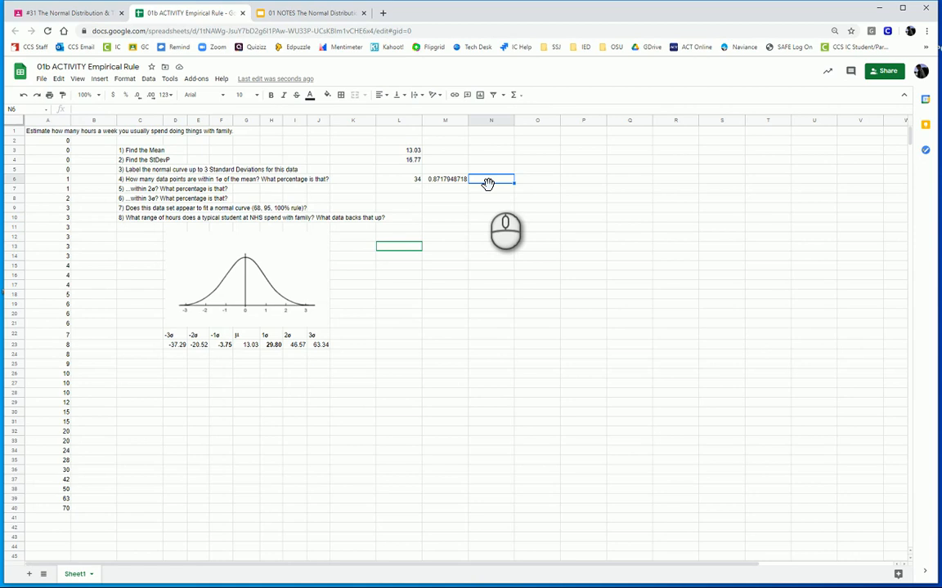
pyautogui.write("Doesn't fit empirical rule for 68%")
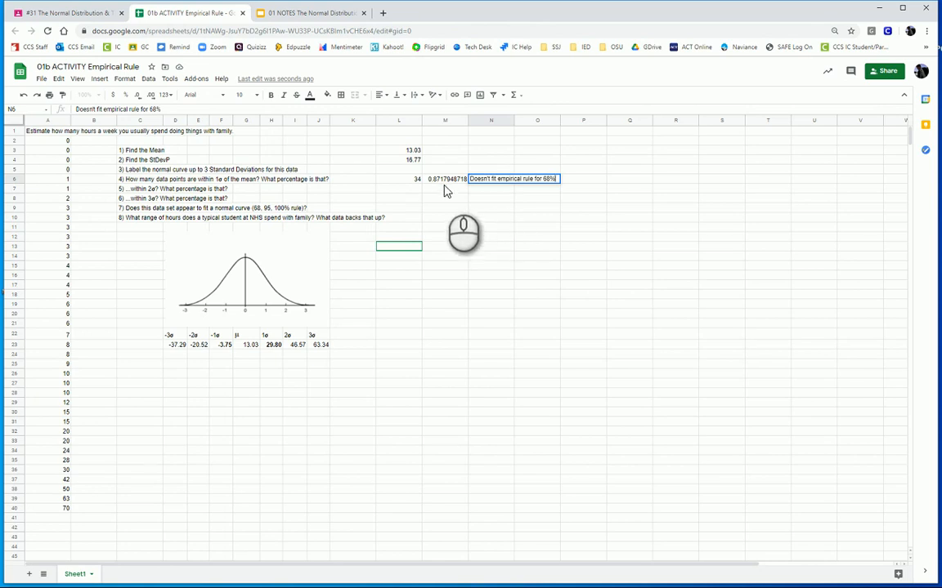
pyautogui.click(408, 189)
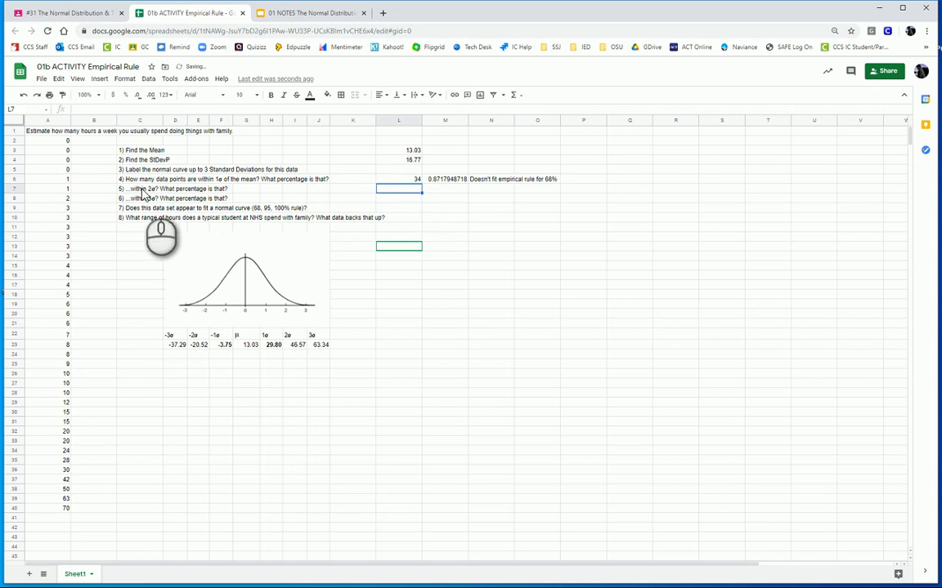
# Remove the bold from the -1σ and 1σ values in F23 and H23, and bold the -2σ and 2σ values in E23 and I23.
pyautogui.click(219, 346)
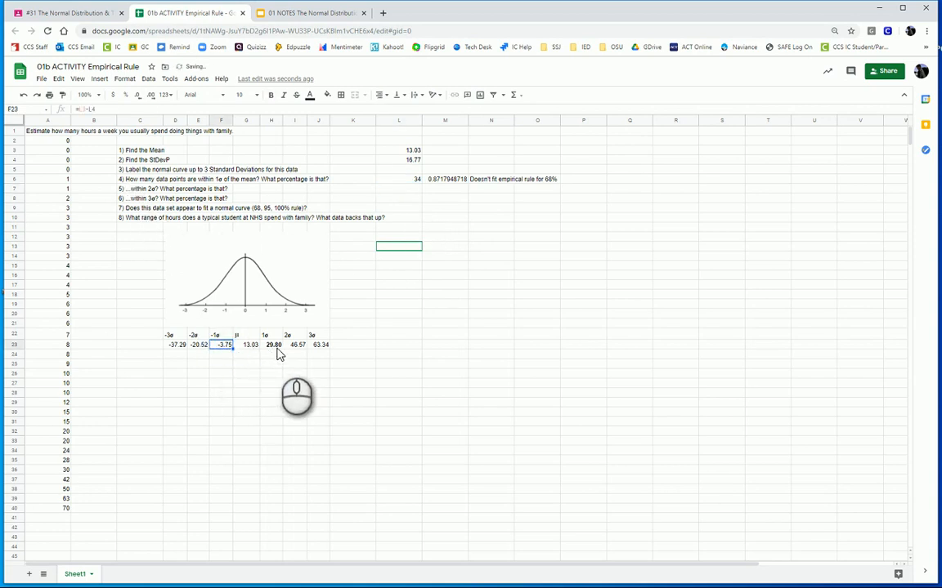
pyautogui.click(271, 345)
pyautogui.click(203, 345)
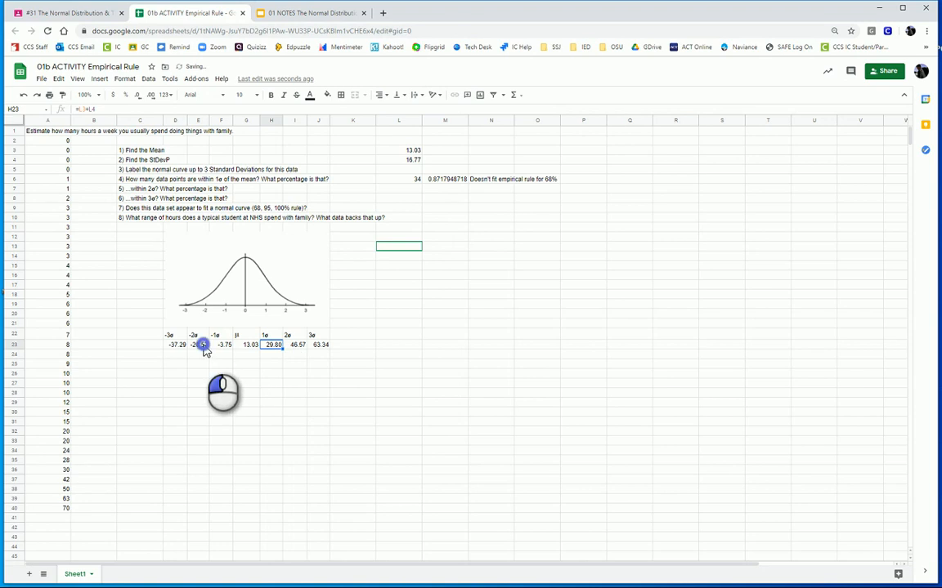
pyautogui.click(297, 346)
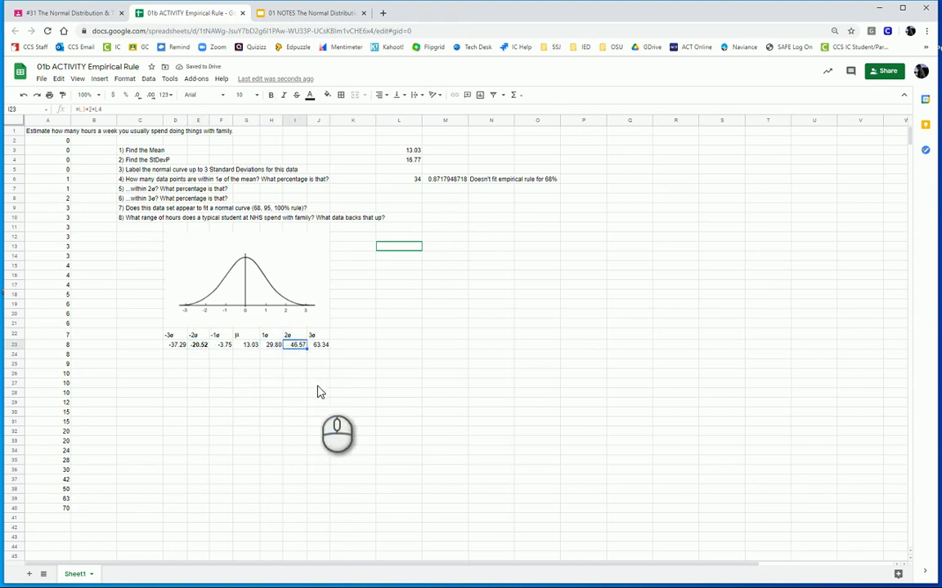
pyautogui.hotkey('ctrl', 'b')
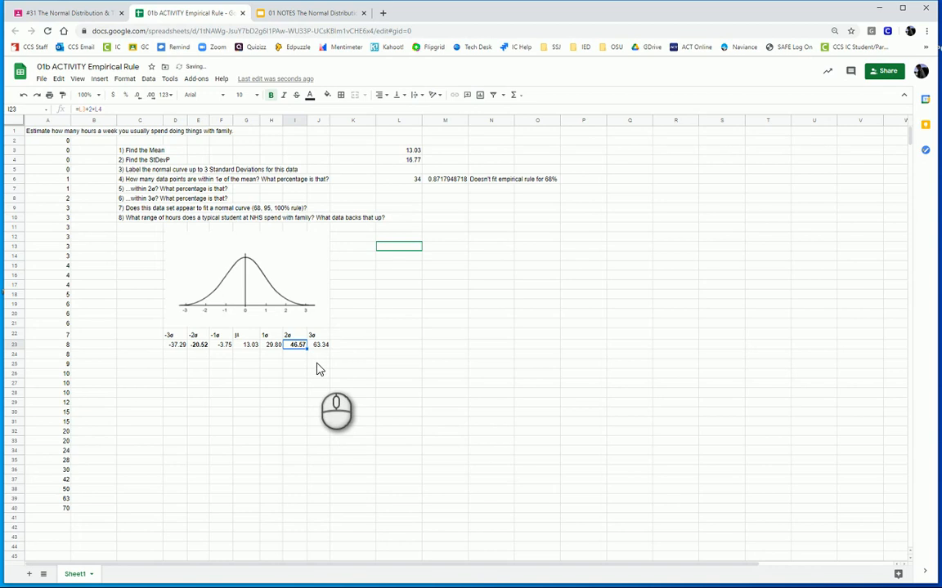
# Select the hours data within 2σ, A2:A37, and answer question 5 with the count 36 in L7 and the proportion =36/39 in M7.
pyautogui.moveTo(63, 145); pyautogui.dragTo(19, 488)
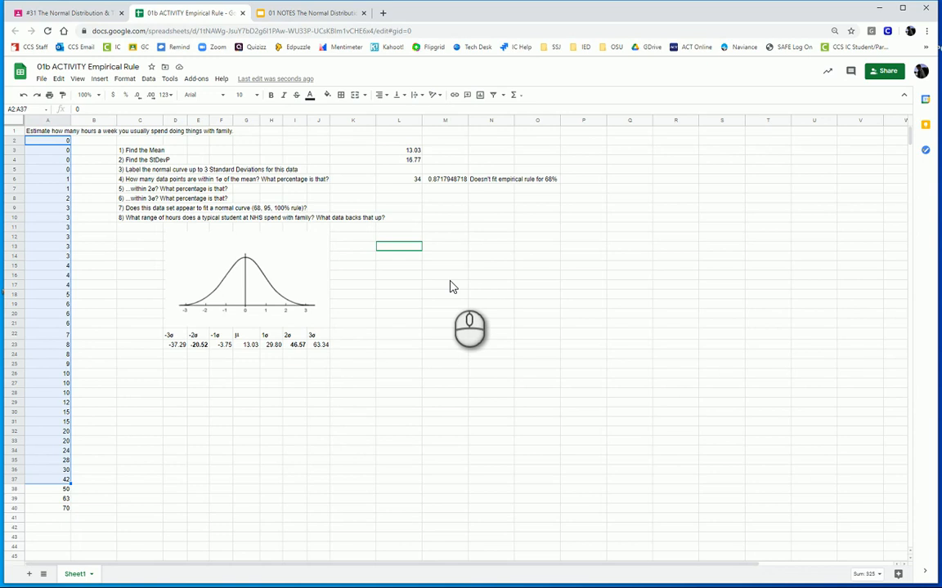
pyautogui.click(412, 190)
pyautogui.write('36')
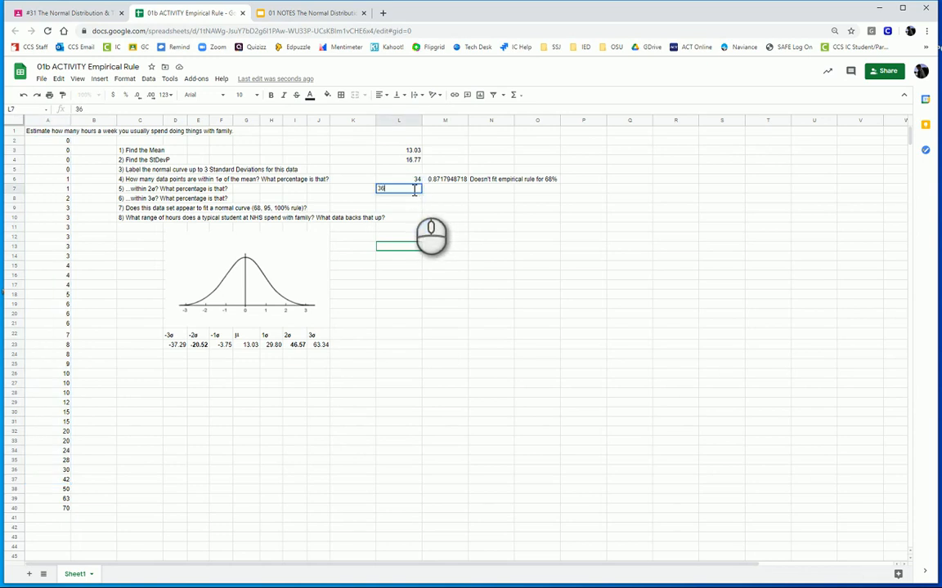
pyautogui.press('Tab')
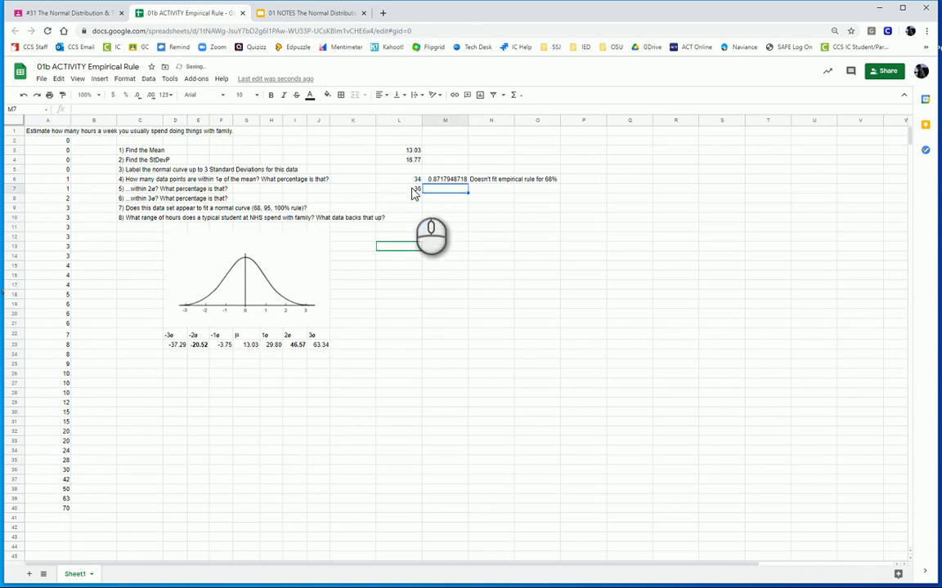
pyautogui.write('=36/39')
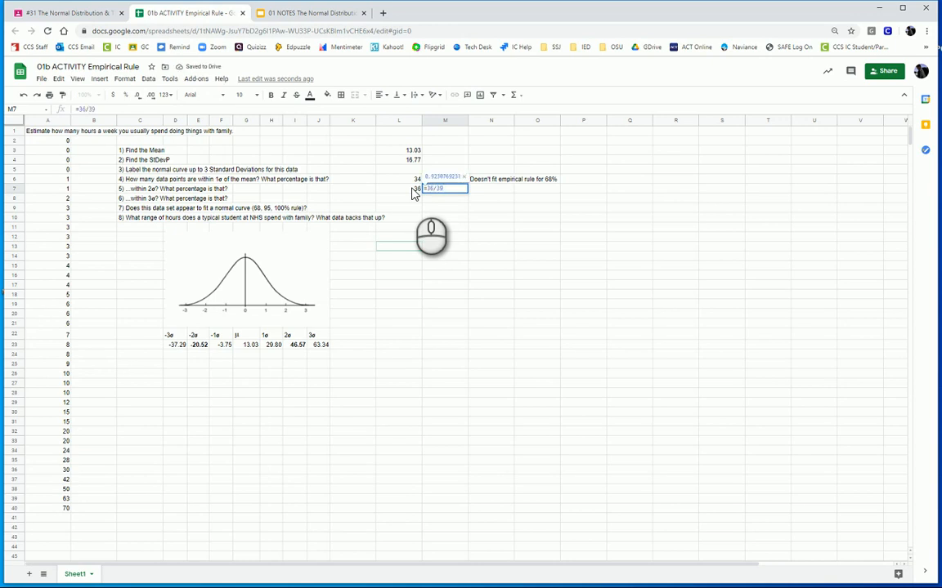
# Add the note "Close to empirical rule for 95%" in cell N7 beside the 2σ proportion.
pyautogui.press('Tab')
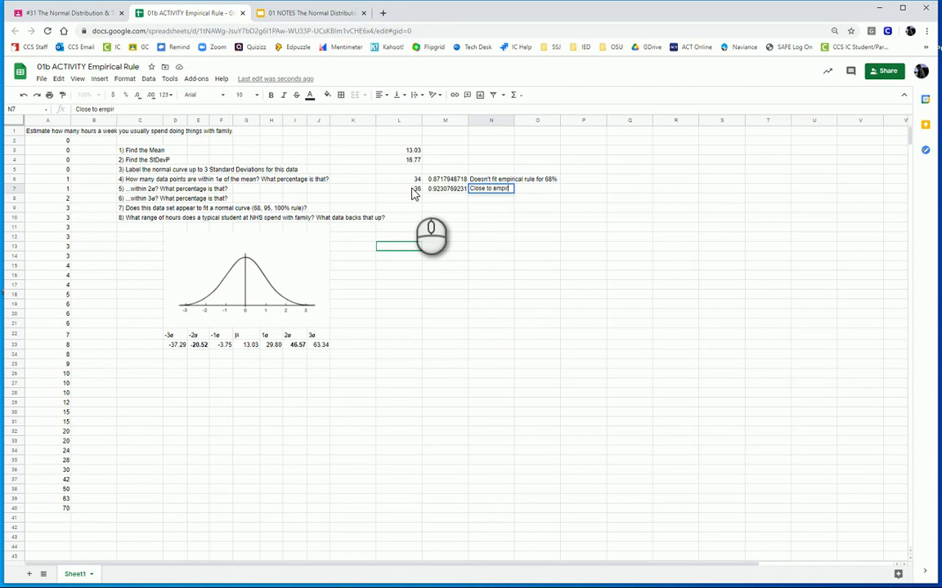
pyautogui.write('Close to empirical rule for 95%')
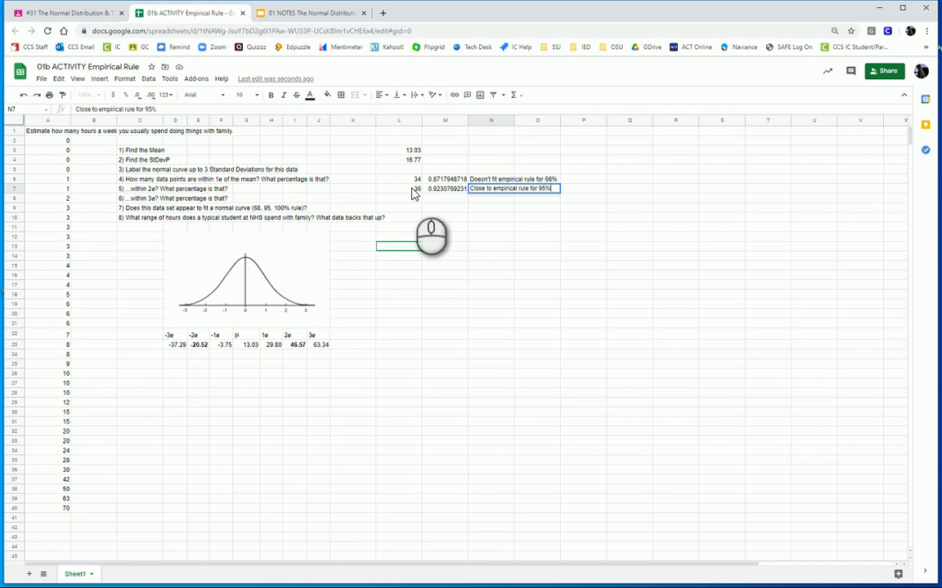
pyautogui.click(414, 196)
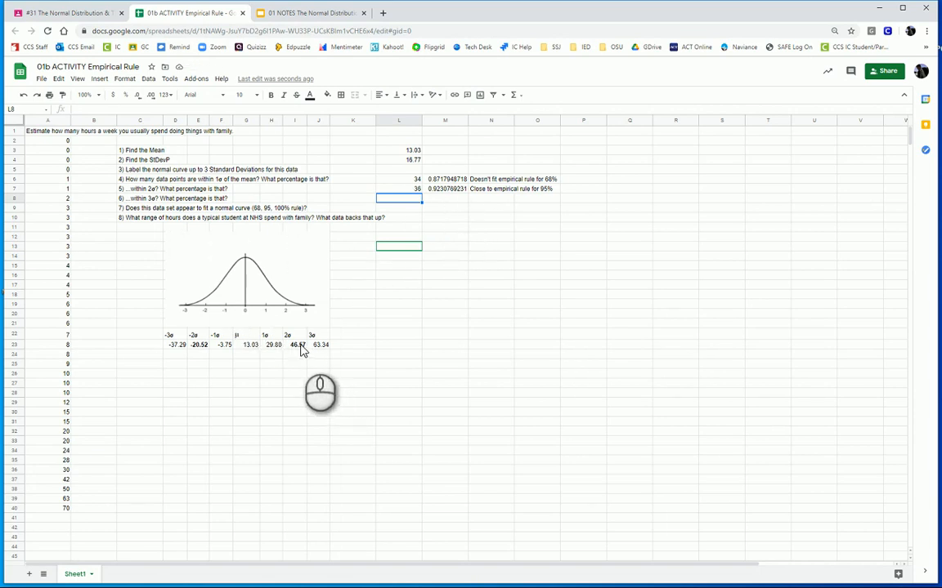
# Remove the bold from the -2σ and 2σ values in E23 and I23, and bold the -3σ and 3σ values in D23 and J23.
pyautogui.click(197, 345)
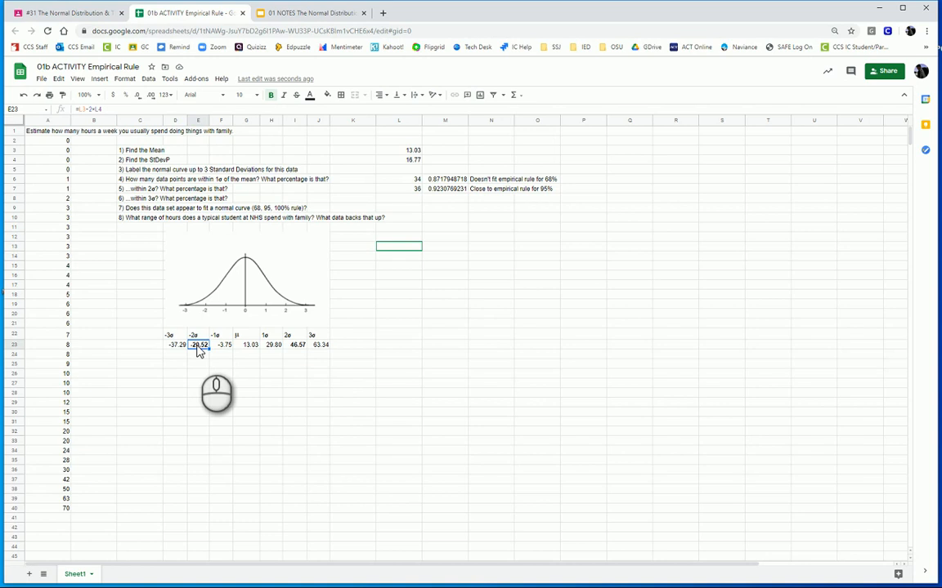
pyautogui.click(173, 347)
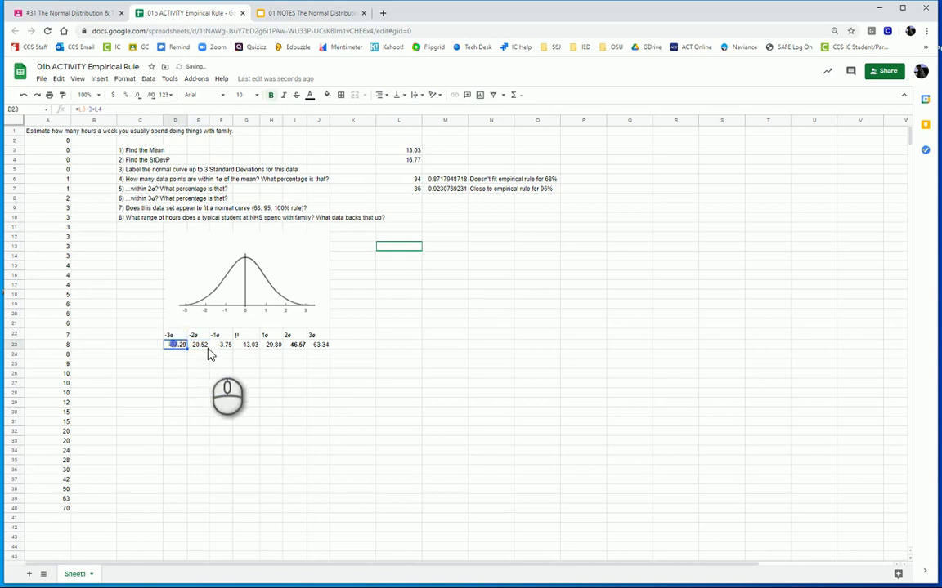
pyautogui.click(296, 345)
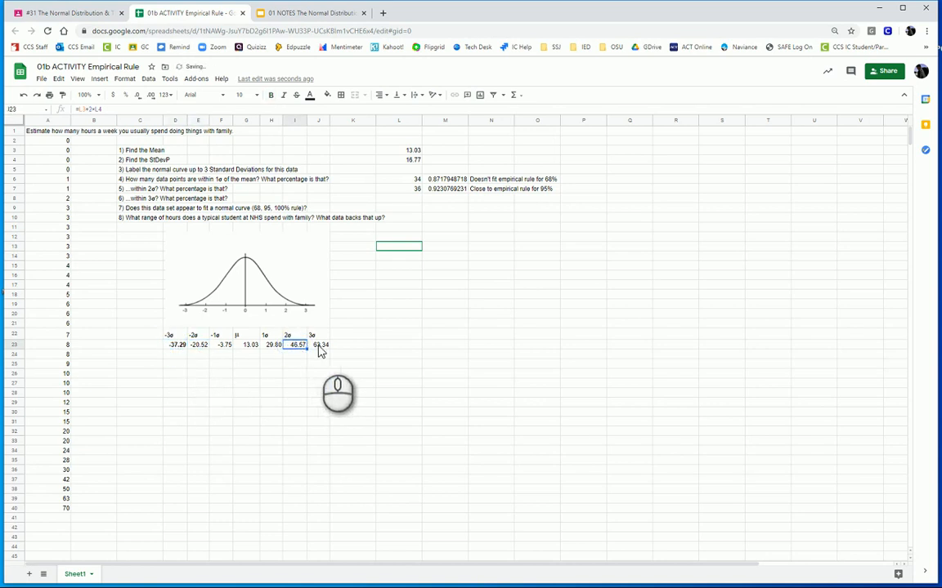
pyautogui.click(316, 344)
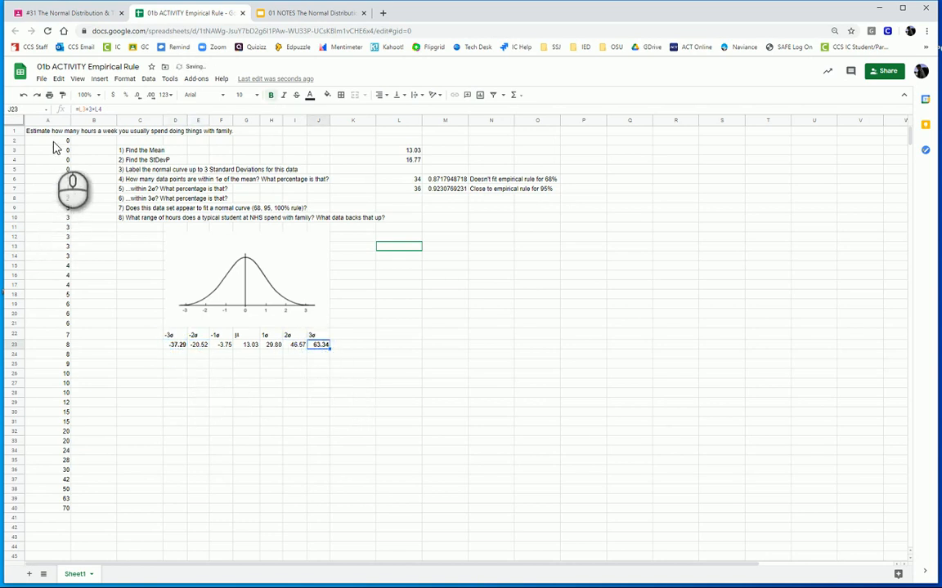
# Select the hours data within 3σ, A2:A39, and answer question 6 with the count 38 in L8 and the proportion =38/39 in M8.
pyautogui.moveTo(49, 140); pyautogui.dragTo(51, 507)
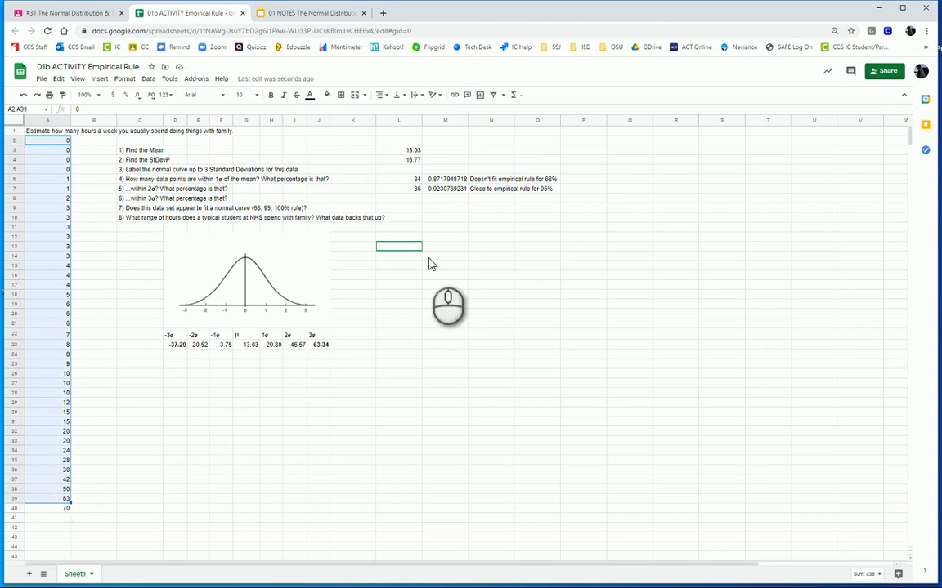
pyautogui.click(413, 201)
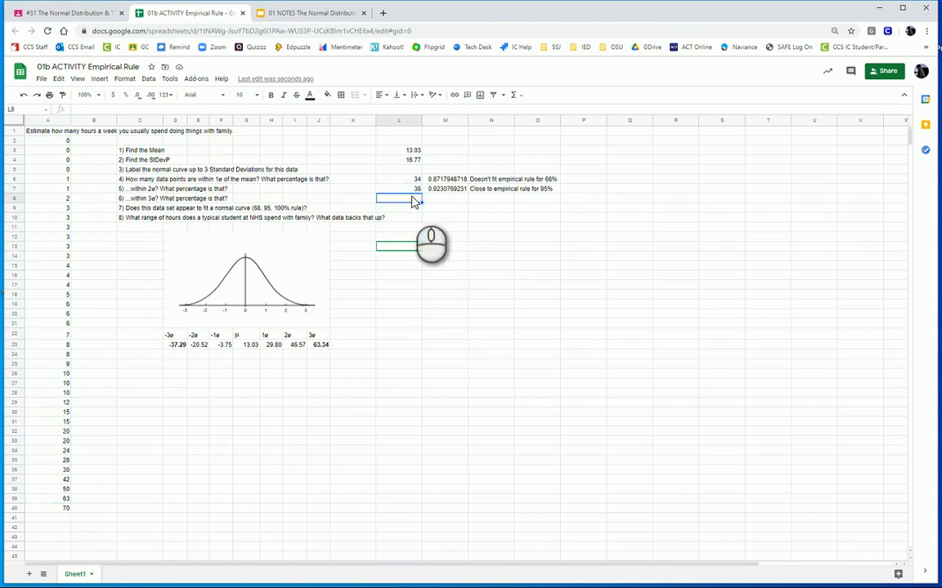
pyautogui.write('38')
pyautogui.press('Tab')
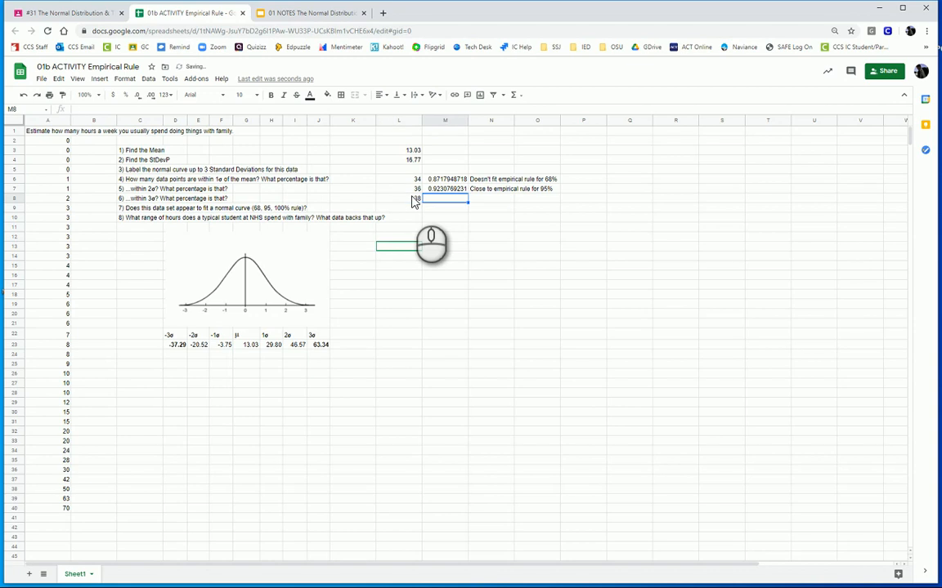
pyautogui.write('=38/3')
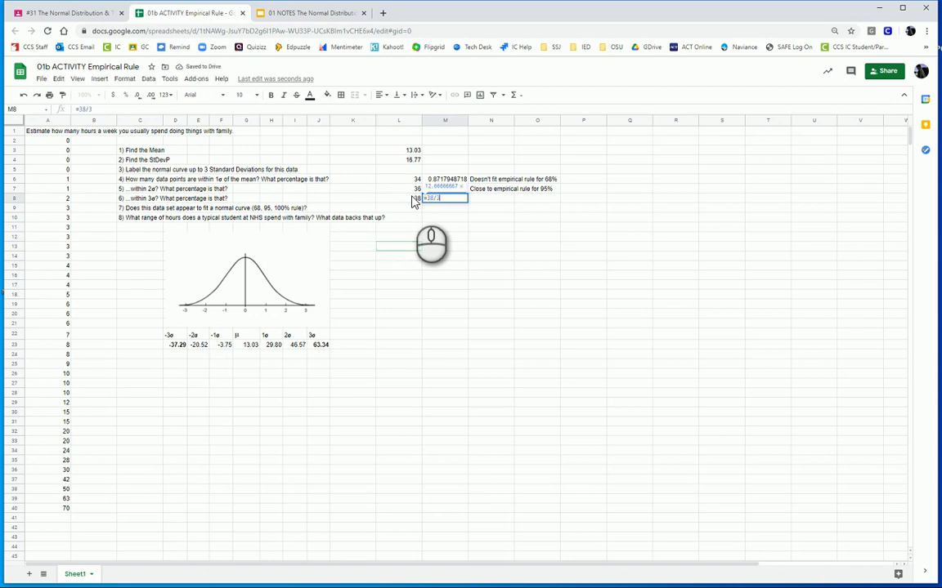
pyautogui.write('9')
pyautogui.press('Tab')
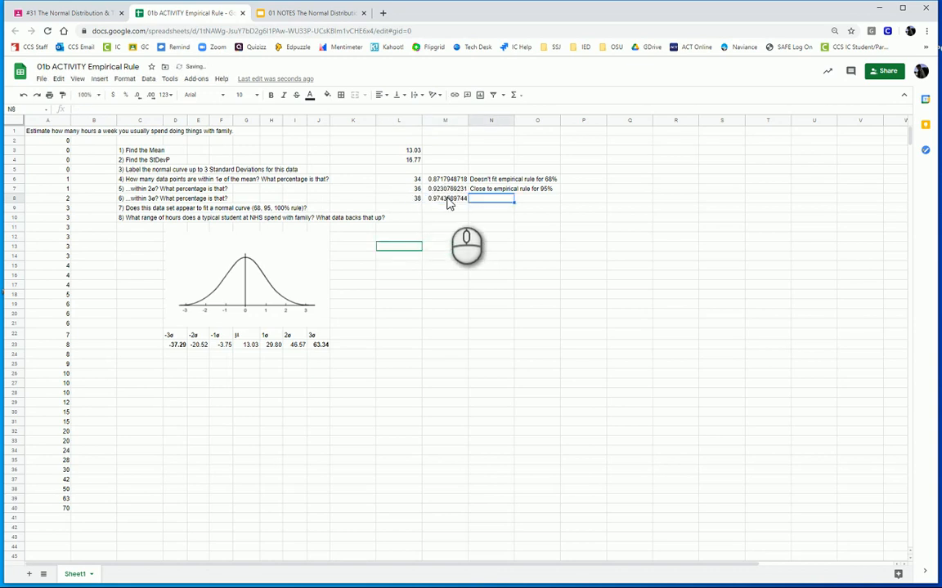
# Copy the note from N7 into N8 and edit it to read "Close to empirical rule for 99.7%".
pyautogui.click(487, 188)
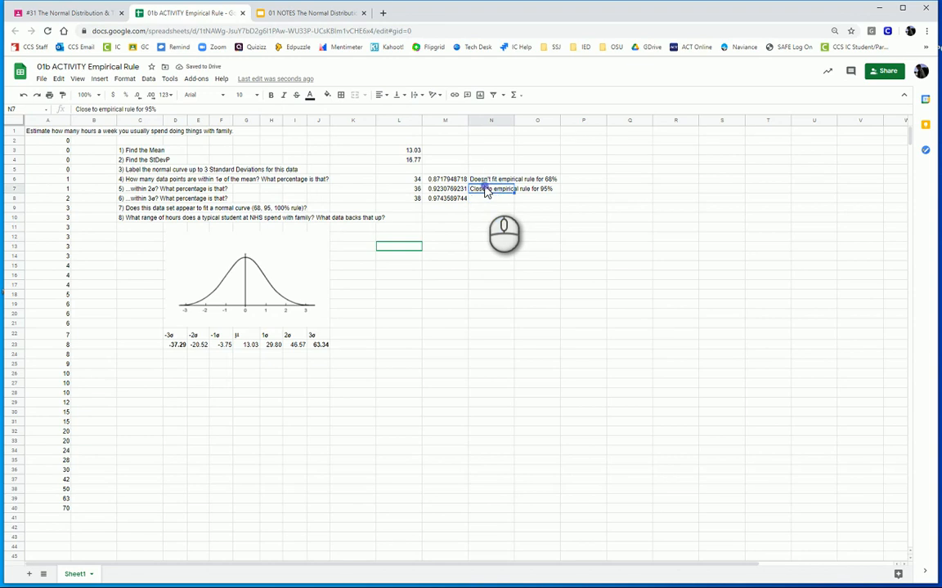
pyautogui.hotkey('ctrl', 'c')
pyautogui.click(478, 199)
pyautogui.hotkey('ctrl', 'v')
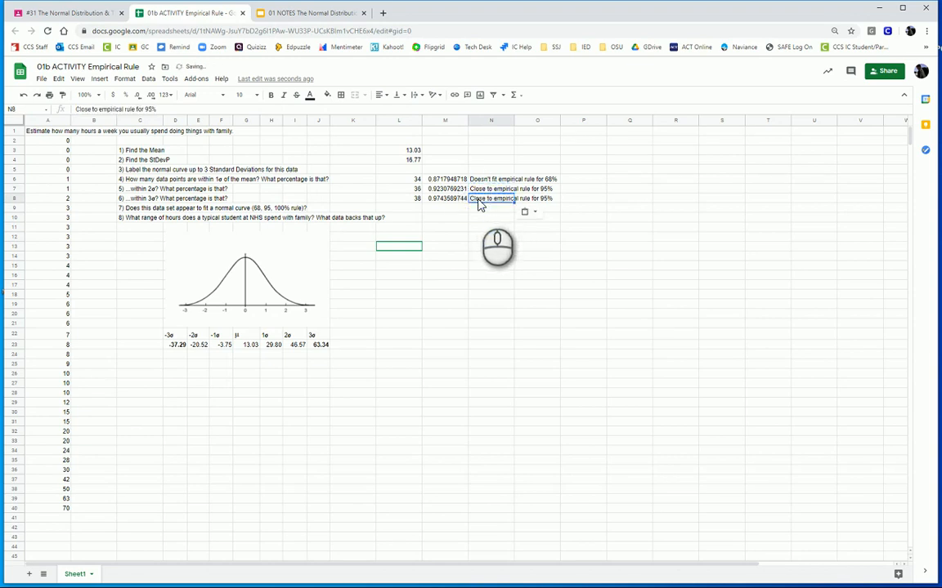
pyautogui.click(152, 109)
pyautogui.write('99.7')
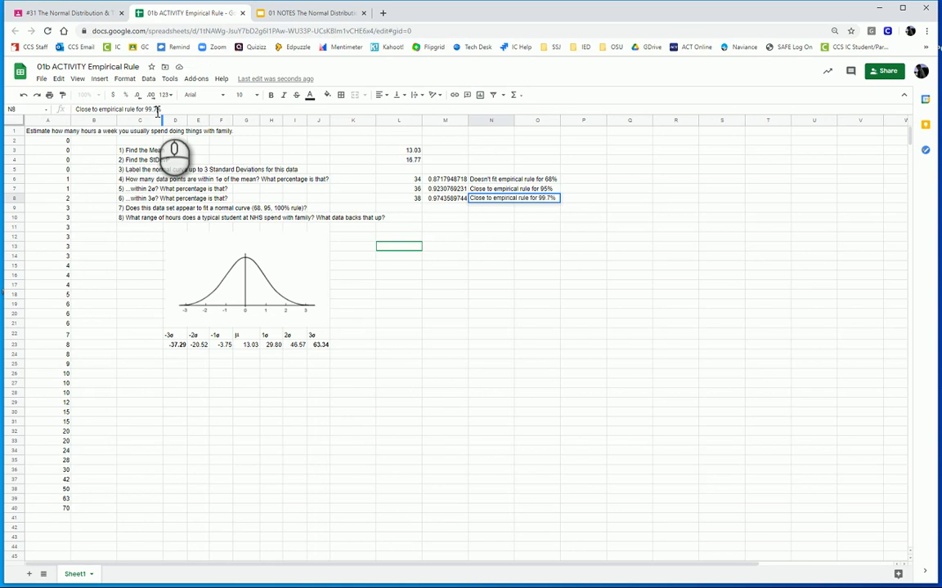
pyautogui.press('Return')
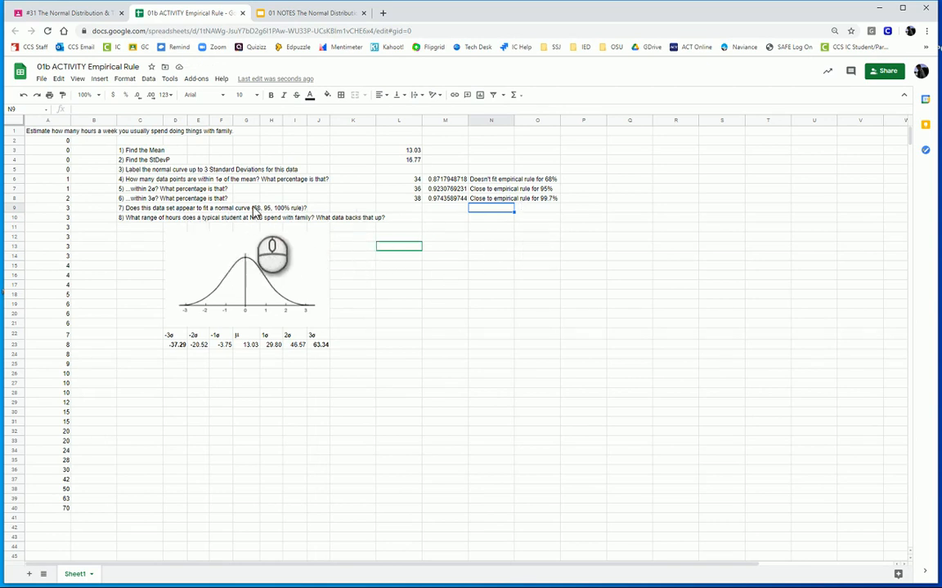
# Answer question 7 about fitting a normal curve by entering "Maybe, 2 of the ranges are close" in L9.
pyautogui.click(154, 210)
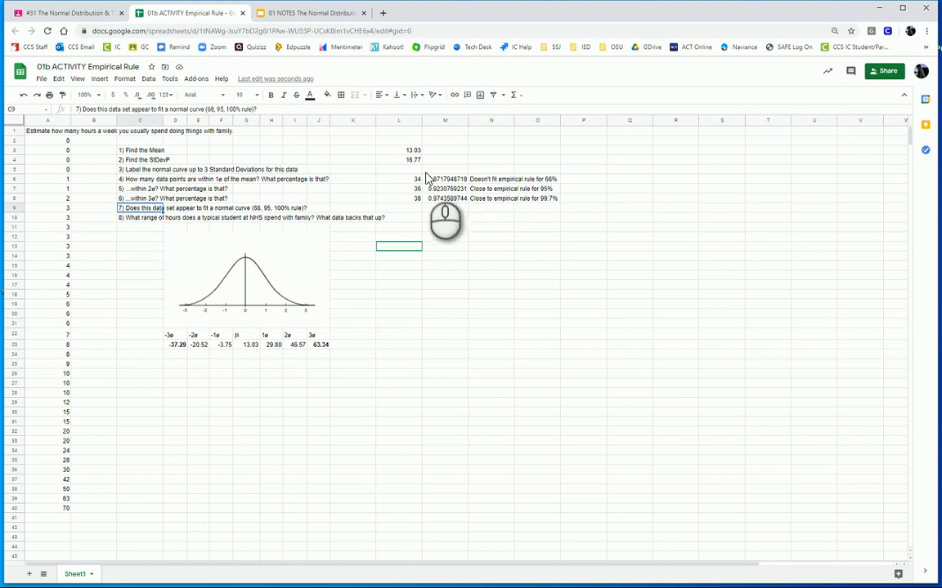
pyautogui.click(408, 210)
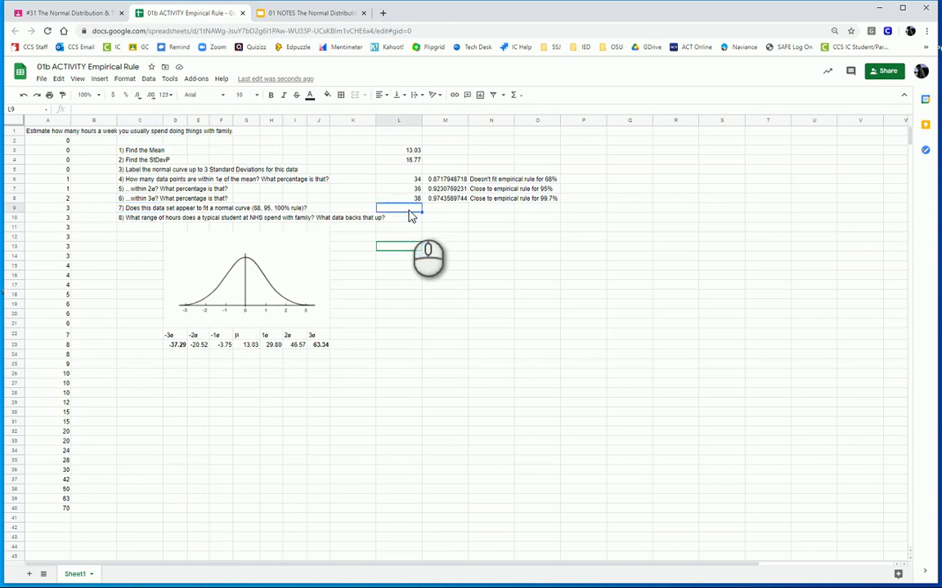
pyautogui.write('Maybe')
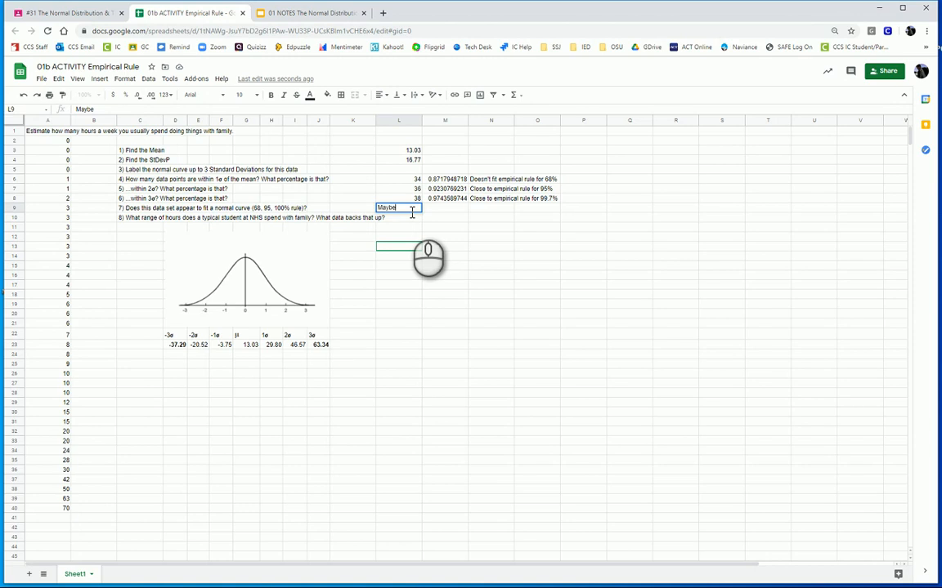
pyautogui.write(', 2 of the ranges fit')
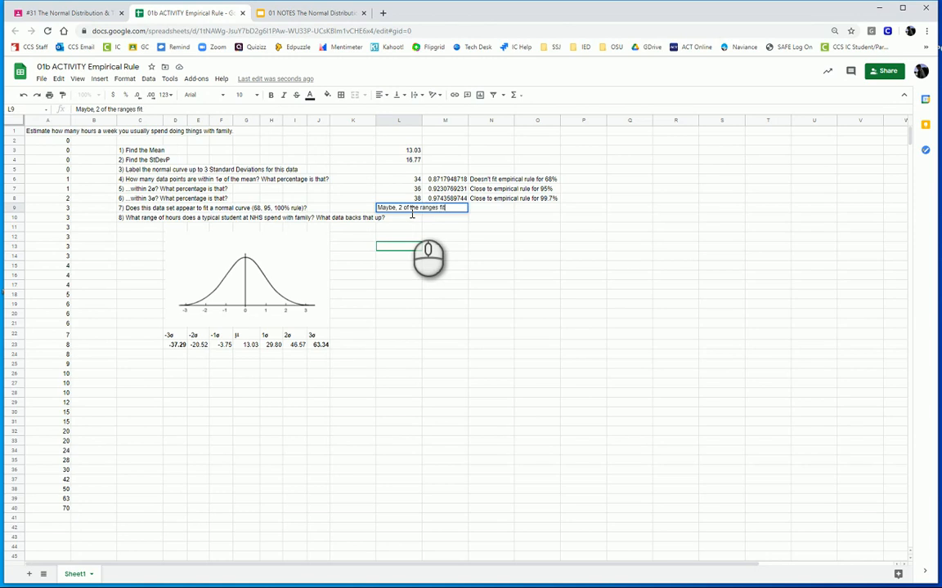
pyautogui.press('BackSpace')
pyautogui.press('BackSpace')
pyautogui.press('BackSpace')
pyautogui.write('are close')
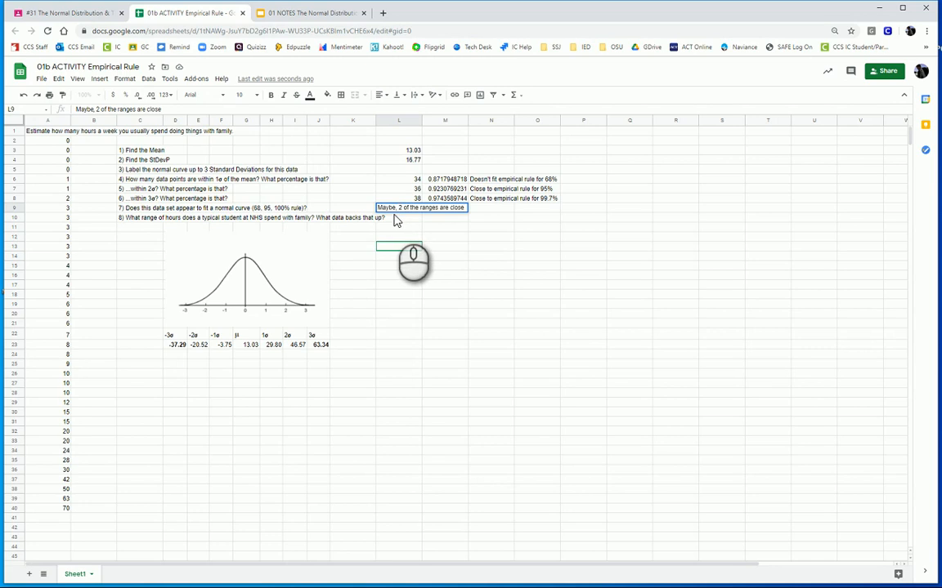
pyautogui.click(403, 220)
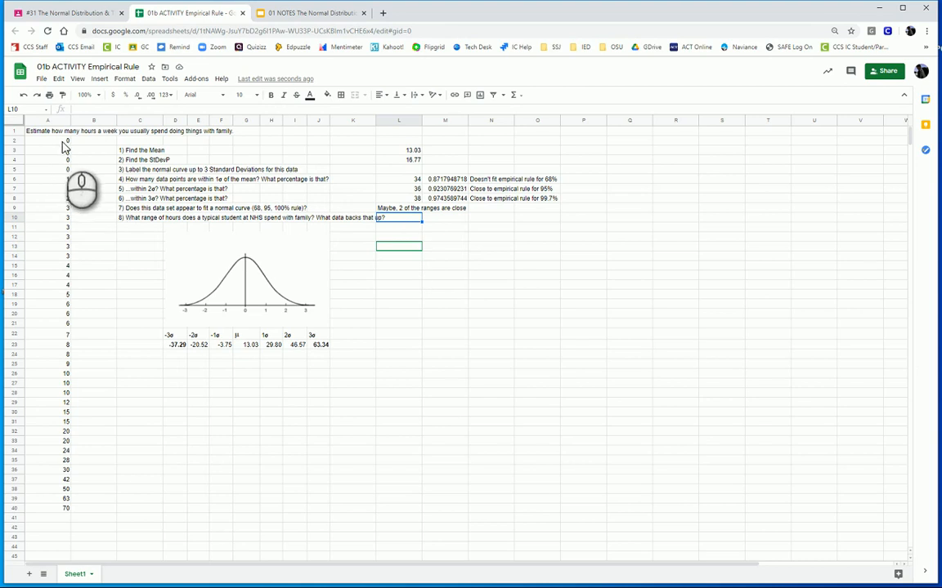
# Select the full hours data A2:A40 for review, and enter the range 13-29 in L10 as the answer to question 8.
pyautogui.moveTo(59, 141); pyautogui.dragTo(56, 511)
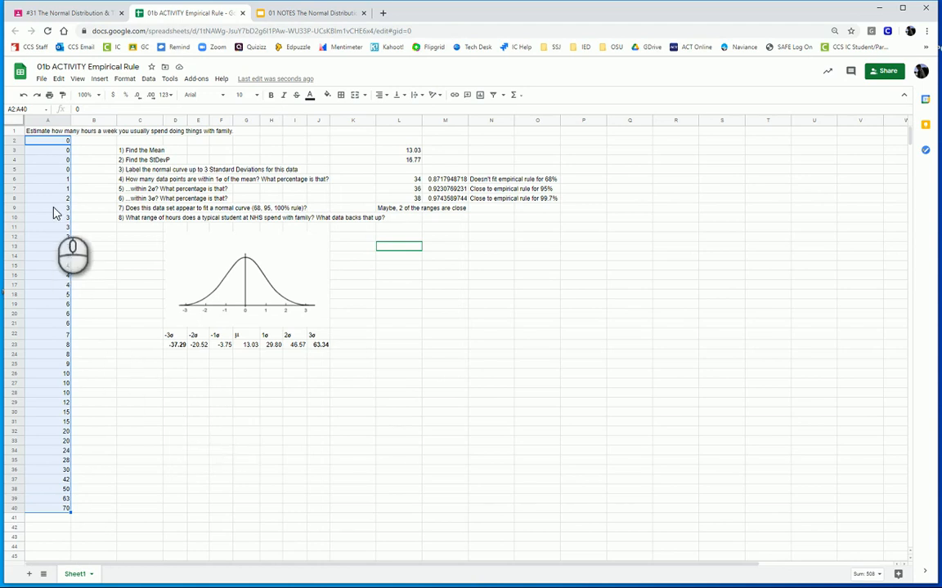
pyautogui.click(407, 218)
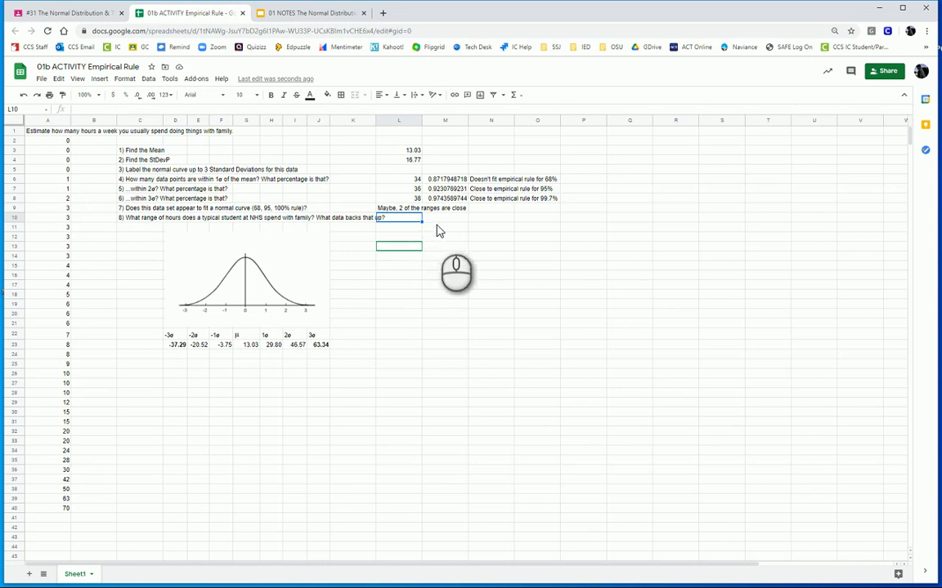
pyautogui.write('13')
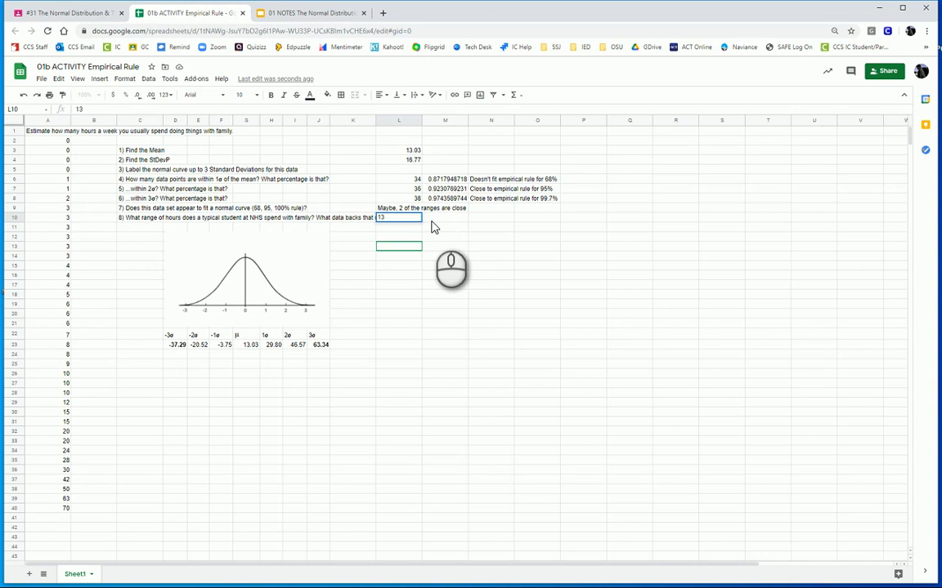
pyautogui.write('-29')
pyautogui.press('Tab')
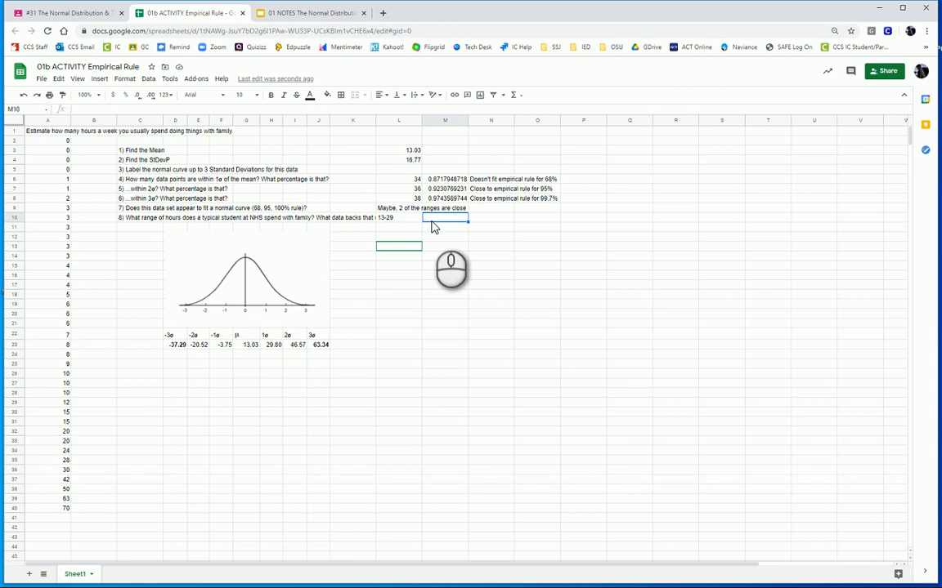
# Change the upper end of the question 8 range so that L10 reads 13-46.
pyautogui.press('Left')
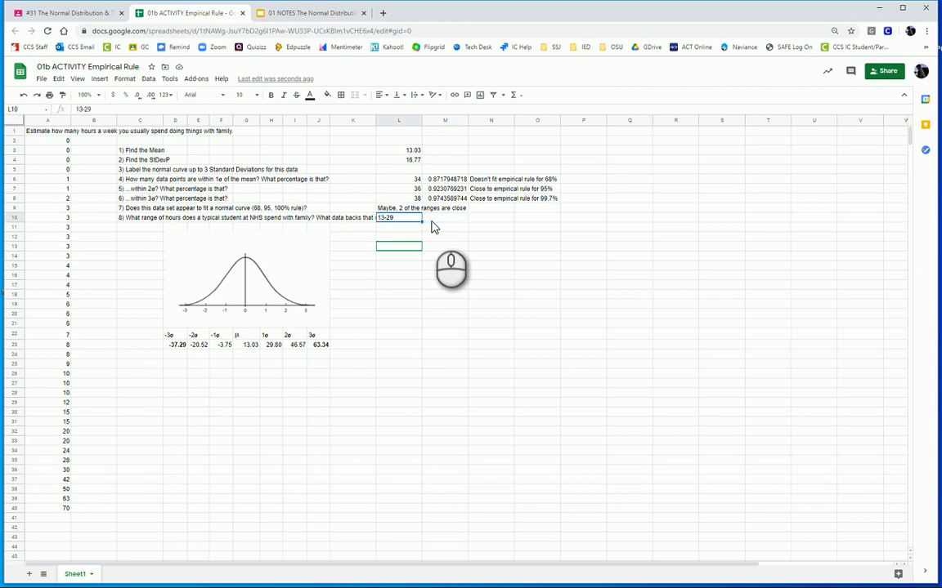
pyautogui.press('BackSpace')
pyautogui.press('BackSpace')
pyautogui.write('46')
pyautogui.click(432, 221)
pyautogui.press('Left')
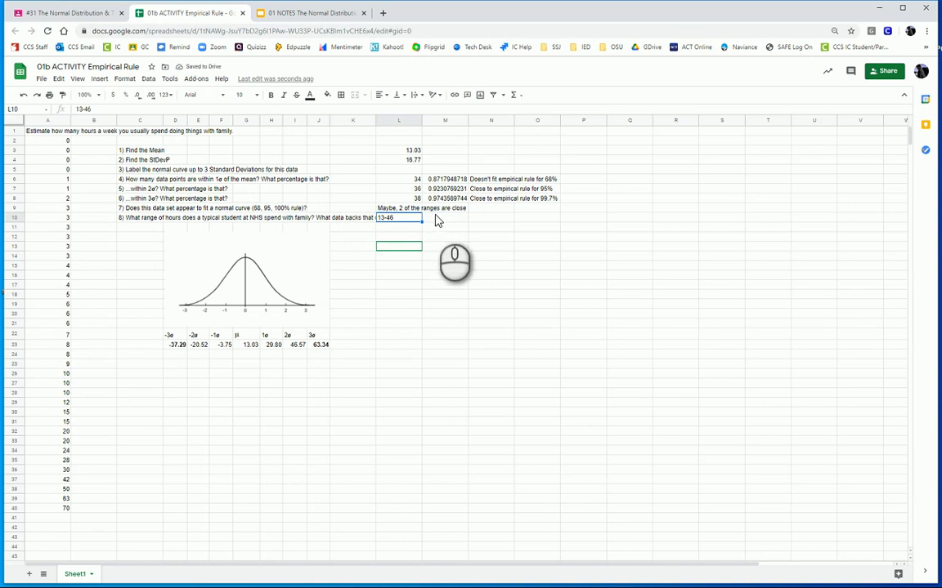
# Justify the question 8 range by entering "because thats 2 standard deviations" in M10.
pyautogui.click(435, 225)
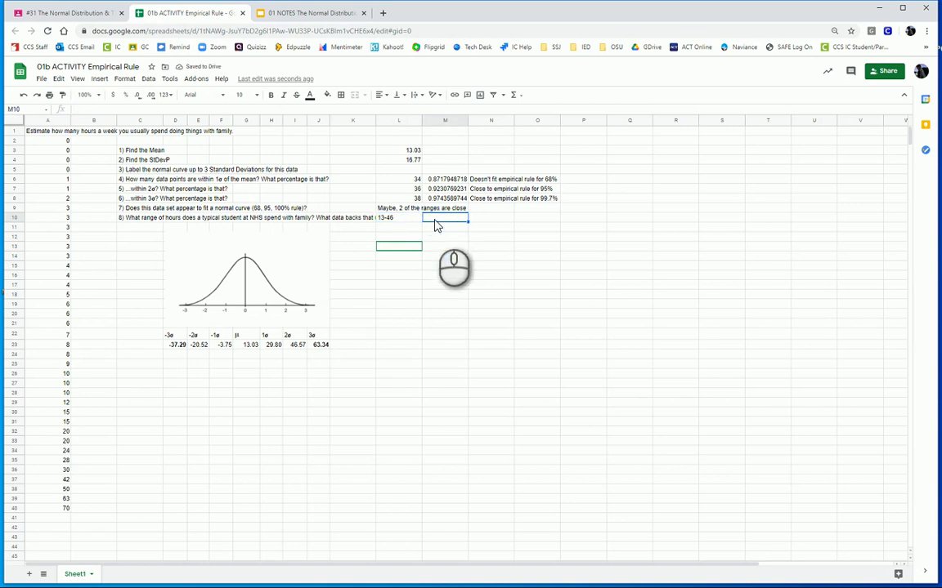
pyautogui.write('bec')
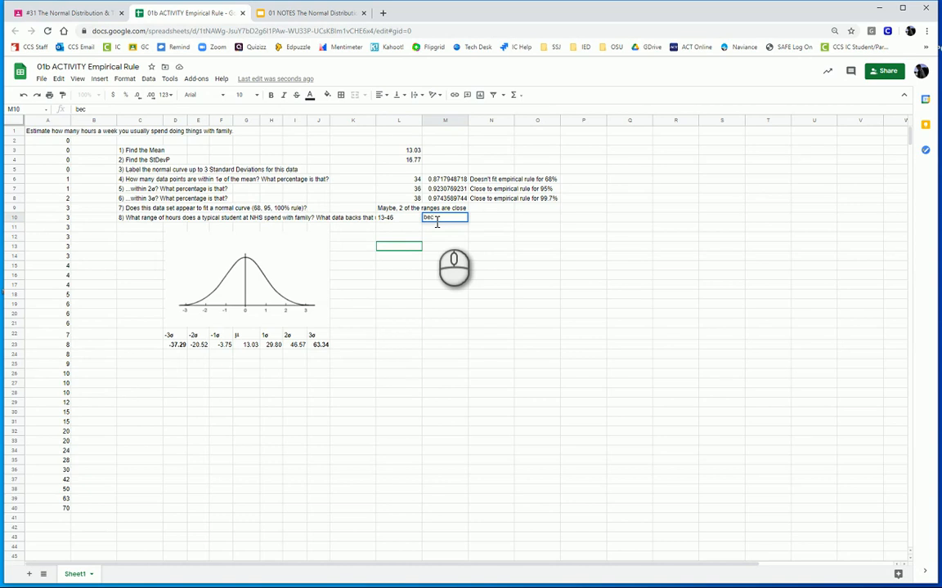
pyautogui.write('ause thats 2 st')
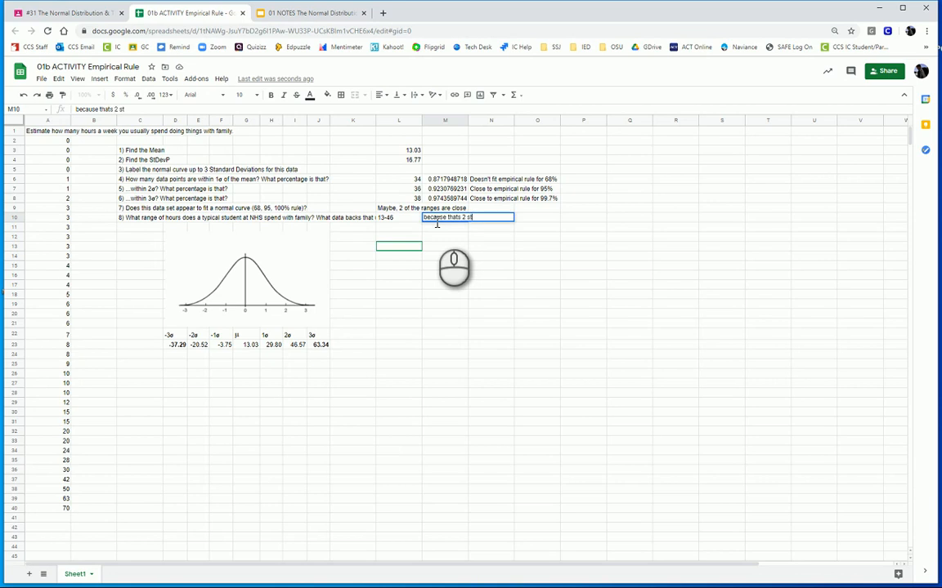
pyautogui.write('andard deviations')
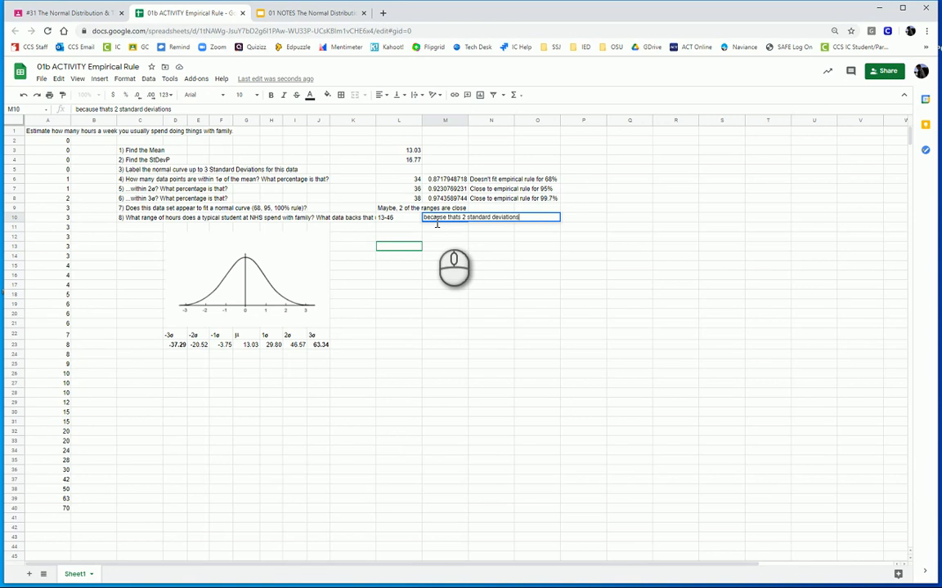
pyautogui.click(436, 227)
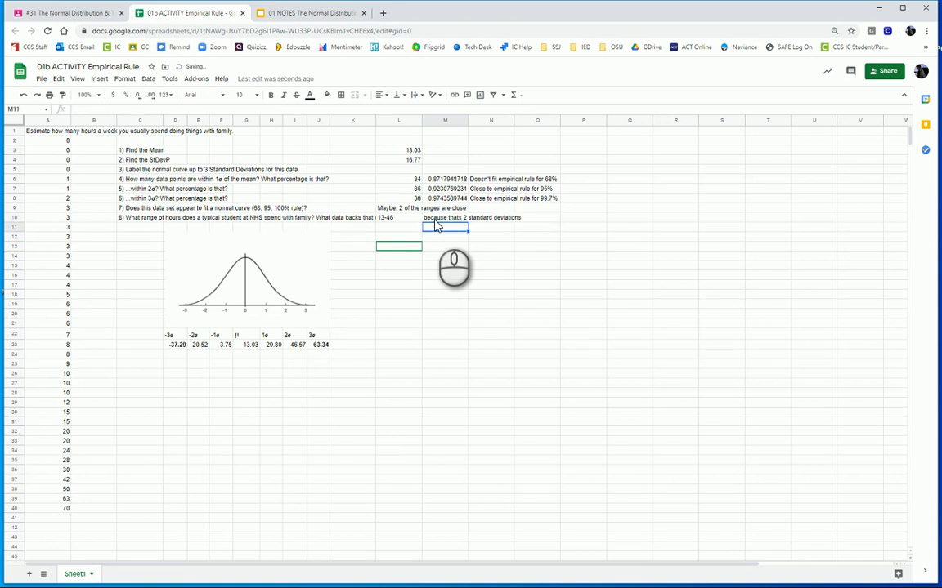